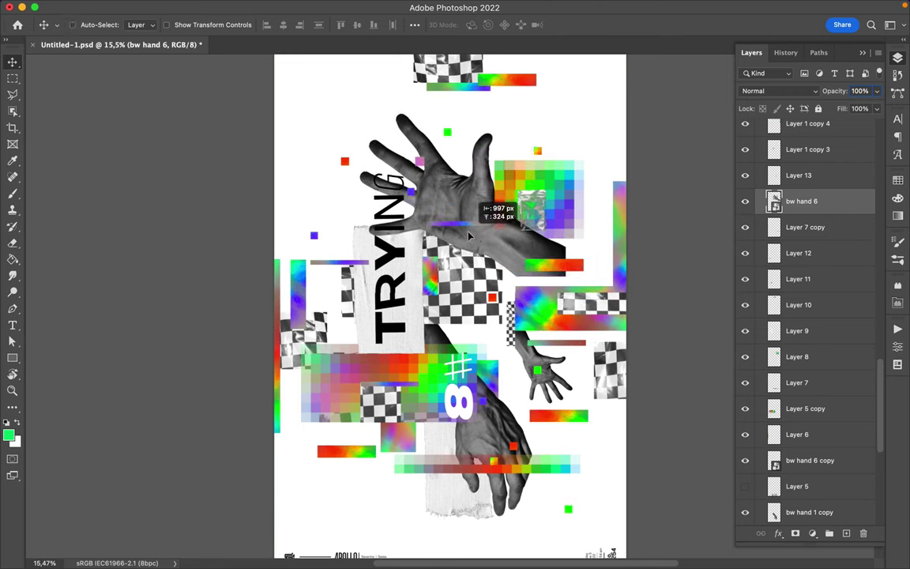
Rotate the bw hand 6 layer so it points downward, then move it up to the poster's top edge.
left_click_drag(225, 272, 225, 308)
left_click_drag(418, 168, 257, 311)
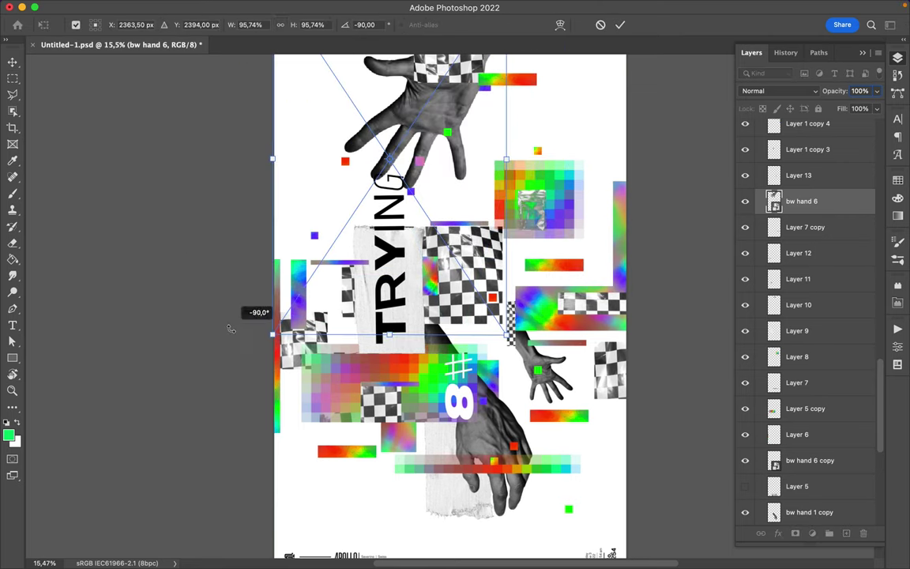
key("Return")
mouse_move(454, 288)
left_mouse_down()
mouse_move(505, 205)
mouse_move(561, 146)
left_mouse_up()
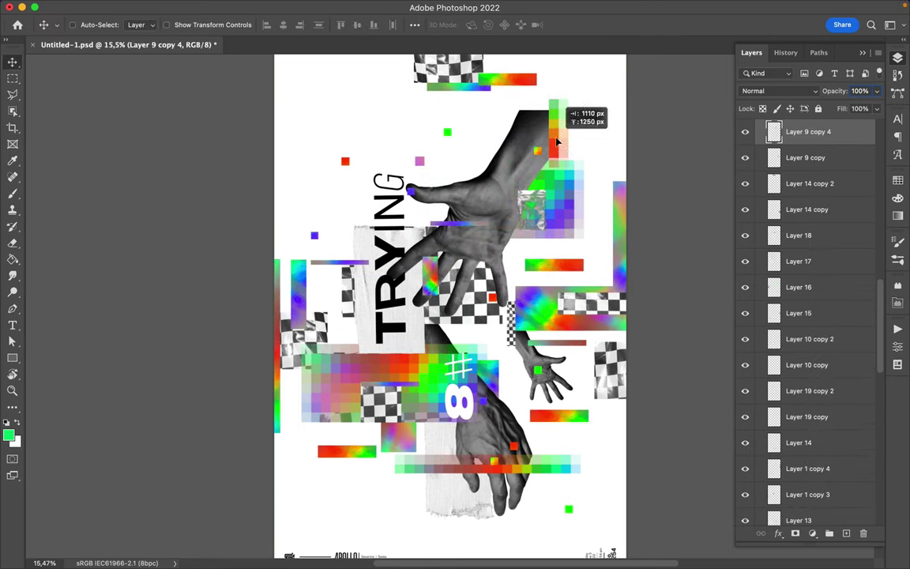
Select the pixel grid piece and position the plastic patch over it.
scroll(561, 147, "up", 5)
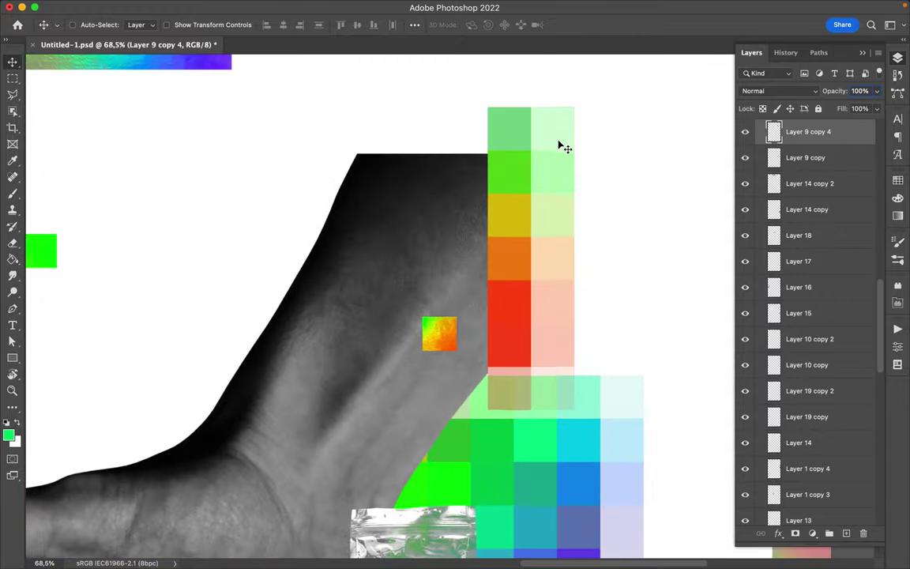
scroll(561, 146, "down", 3)
scroll(561, 146, "down", 5)
left_click(487, 351, "ctrl")
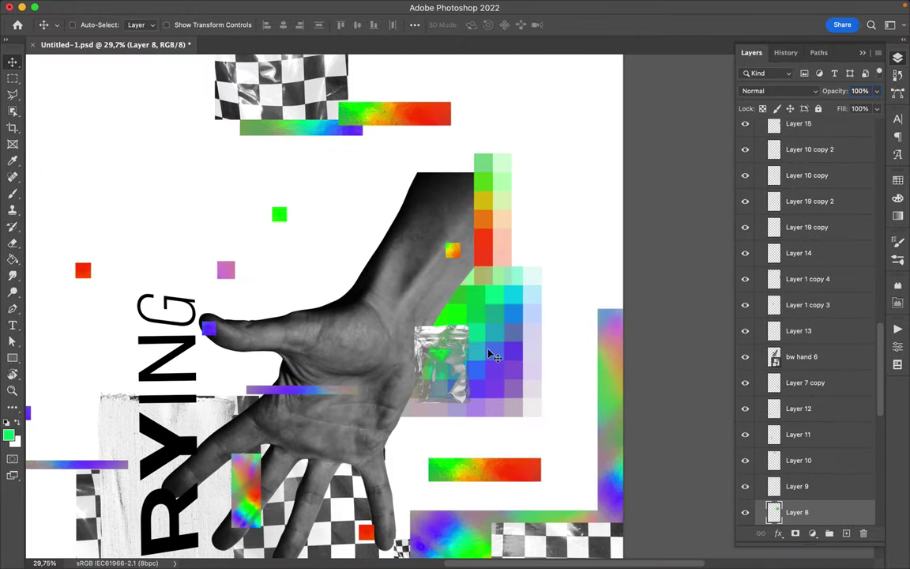
scroll(487, 351, "up", 3)
scroll(487, 351, "up", 3)
scroll(487, 351, "down", 1)
left_click_drag(598, 342, 616, 335)
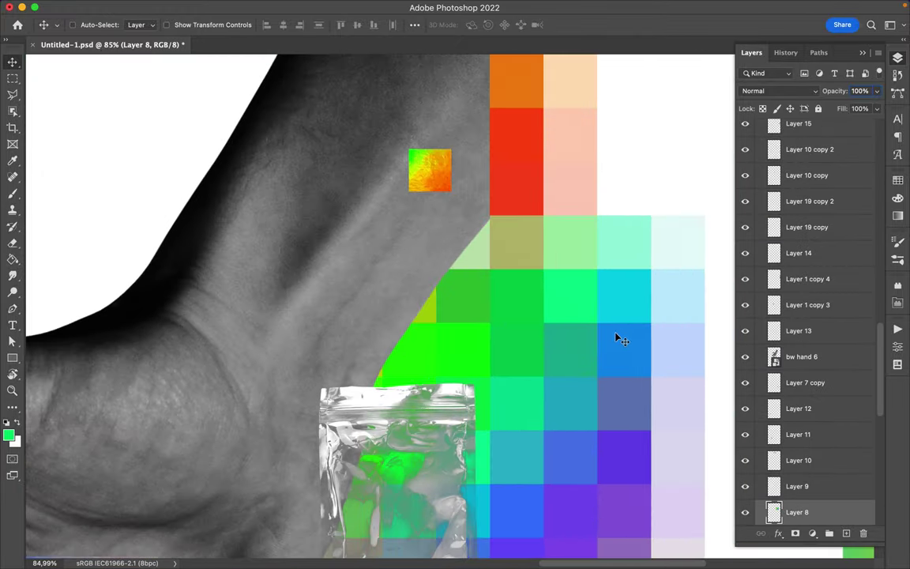
scroll(616, 335, "down", 5)
mouse_move(545, 349)
left_mouse_down()
mouse_move(379, 365)
mouse_move(407, 332)
left_mouse_up()
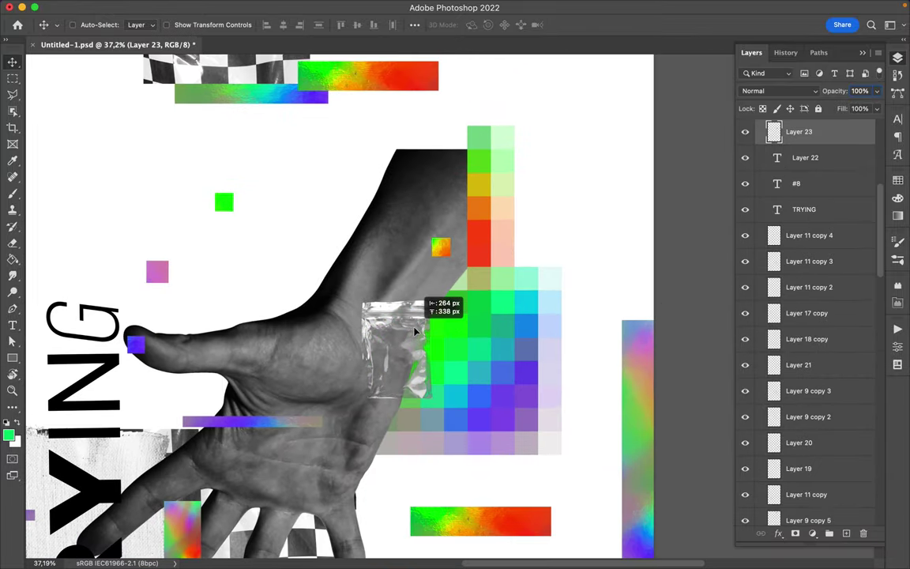
scroll(357, 356, "down", 3)
Raise a collage piece in the layer stack and reposition the TRYING text and torn-paper strip.
left_click(357, 356, "ctrl")
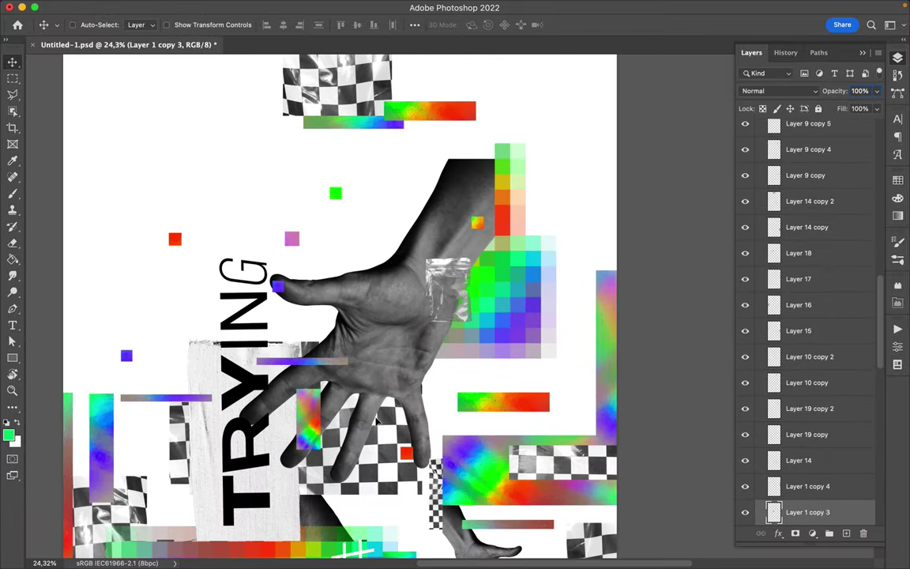
left_click_drag(792, 357, 798, 269)
scroll(557, 373, "down", 3)
left_click(268, 353, "ctrl")
mouse_move(268, 353)
left_mouse_down()
mouse_move(244, 353)
mouse_move(296, 366)
left_mouse_up()
left_click(280, 365, "ctrl")
left_click(241, 316, "ctrl")
mouse_move(269, 316)
left_mouse_down()
mouse_move(183, 346)
mouse_move(259, 346)
left_mouse_up()
Rotate the TRYING text to horizontal and move it to the top of the poster.
scroll(268, 315, "up", 5)
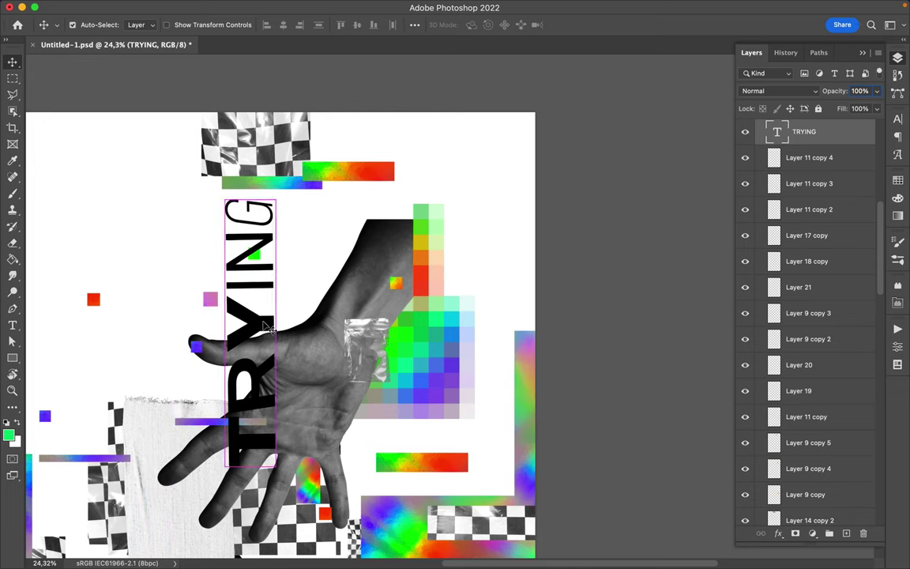
key("ctrl+t")
left_click_drag(283, 204, 281, 221)
key("Escape")
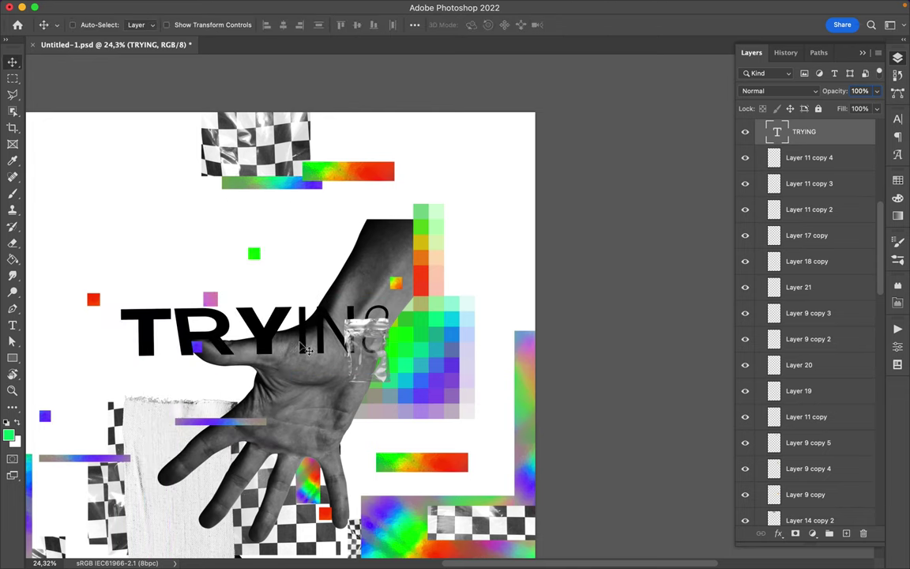
left_click_drag(300, 348, 323, 227)
Place Layer 9 copy 5's rainbow bar over the NG letters, then fine-tune TRYING and a gradient bar.
left_click_drag(358, 170, 389, 207)
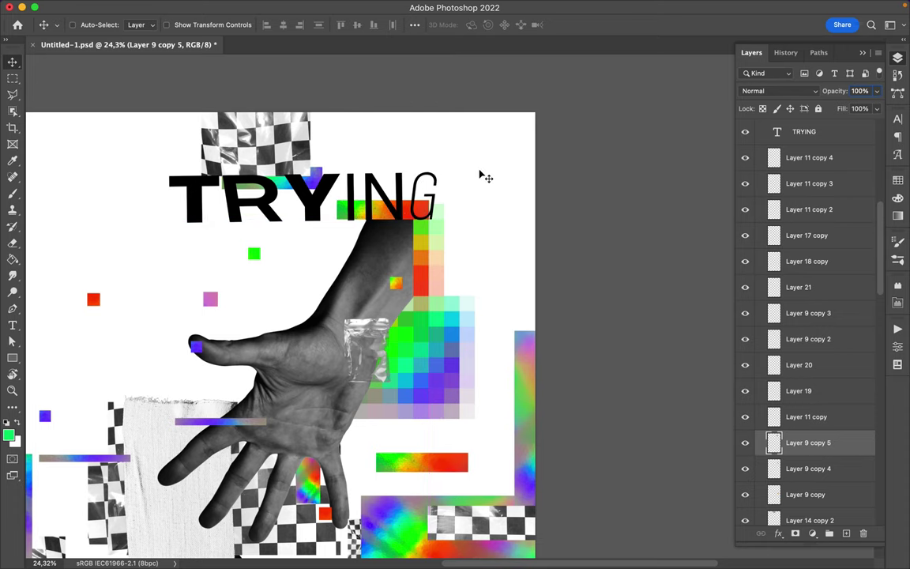
scroll(483, 175, "up", 5)
scroll(341, 182, "up", 3)
left_click_drag(369, 254, 376, 218)
left_click(369, 218)
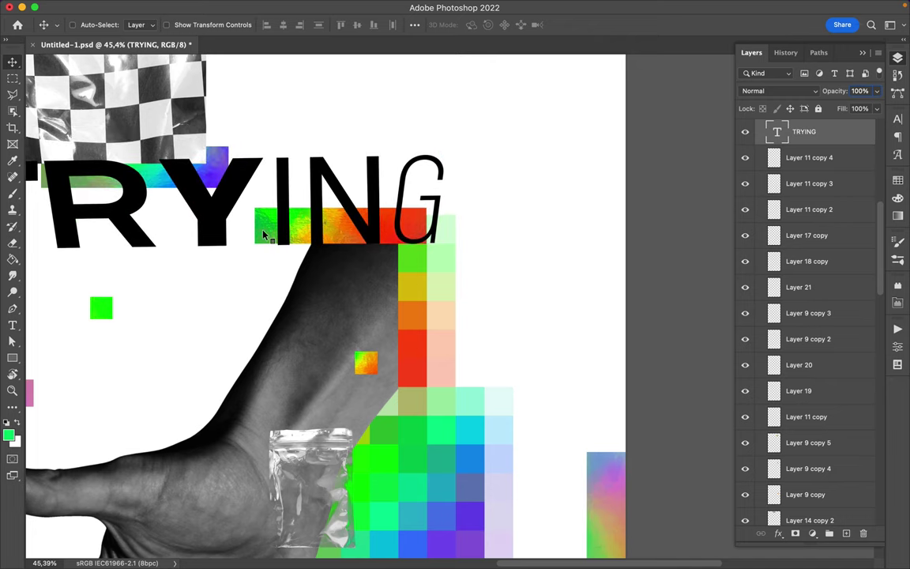
scroll(448, 305, "down", 5)
left_click_drag(438, 241, 291, 313)
scroll(299, 371, "down", 3)
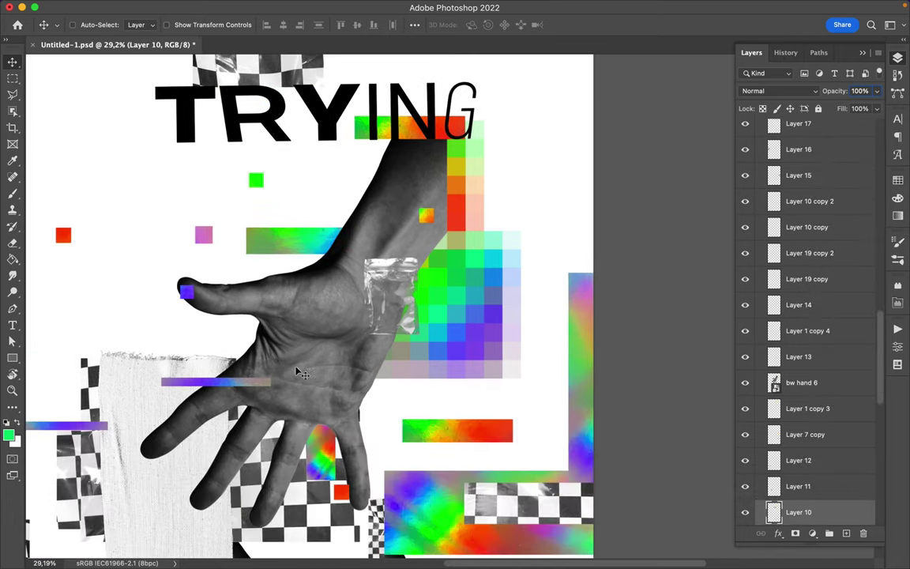
Reposition the lower grayscale hand and the selected collage piece.
left_click(187, 297)
scroll(305, 296, "down", 5)
scroll(305, 296, "down", 5)
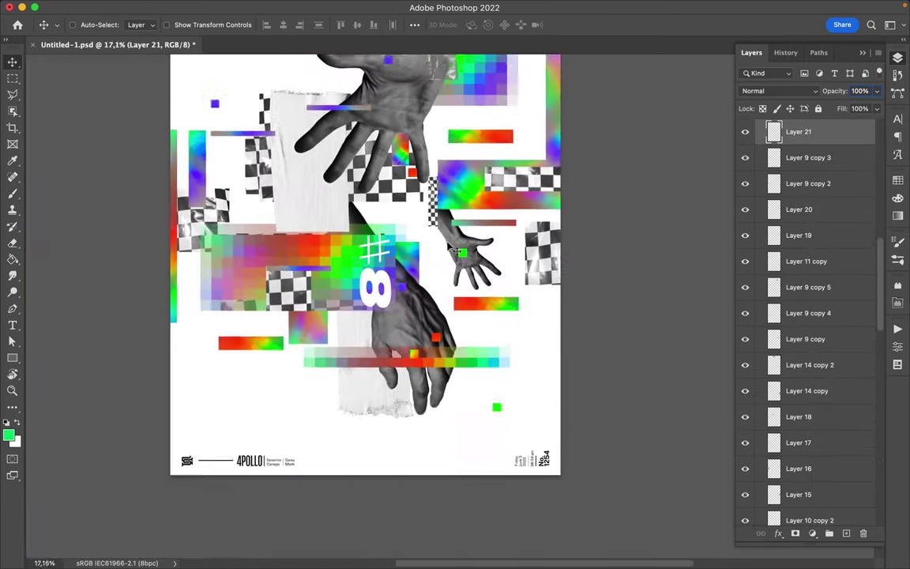
mouse_move(352, 407)
left_mouse_down()
mouse_move(425, 408)
mouse_move(341, 334)
left_mouse_up()
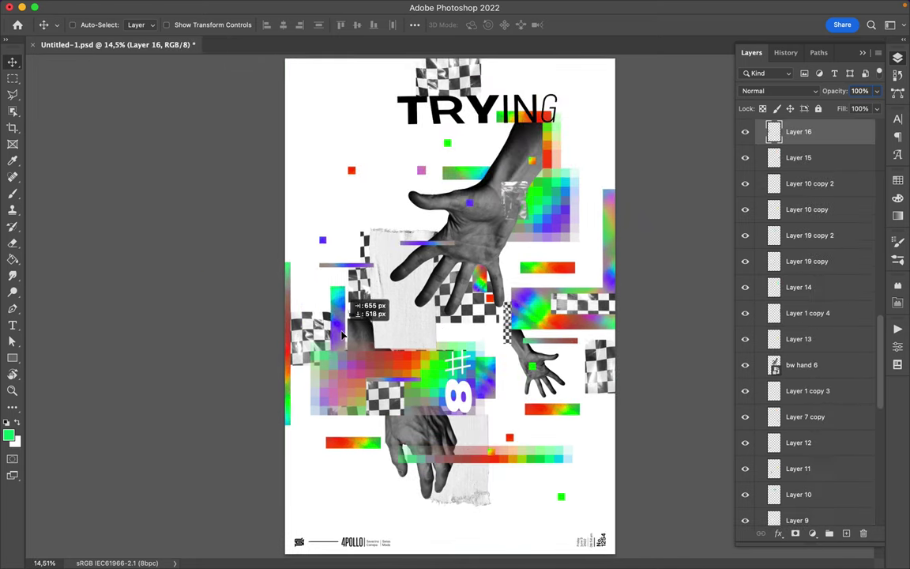
left_click_drag(353, 383, 369, 453)
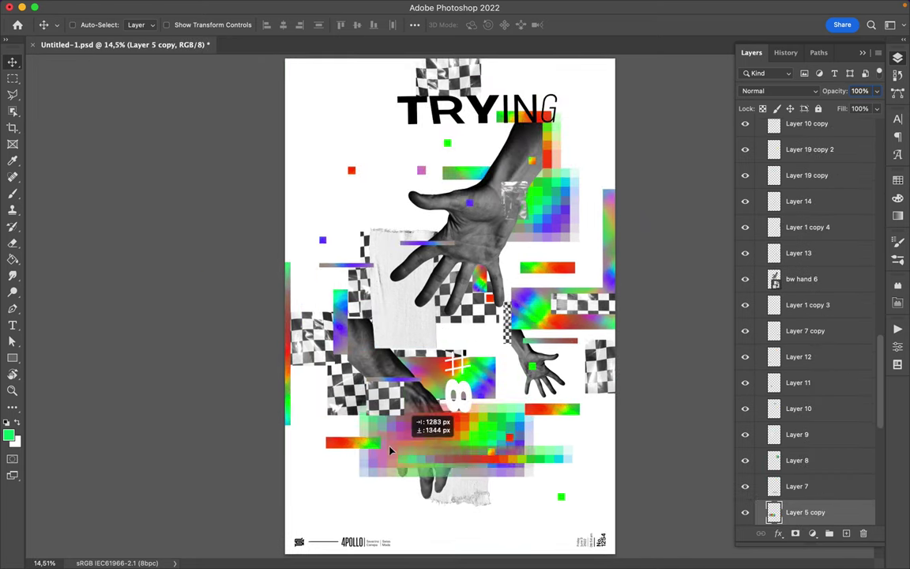
Move Layer 5 copy lower and reorder Layers 5 copy and 9 below bw hand 1 copy.
scroll(805, 369, "down", 5)
left_click_drag(804, 369, 805, 466)
mouse_move(434, 415)
left_mouse_down()
mouse_move(438, 341)
mouse_move(433, 353)
left_mouse_up()
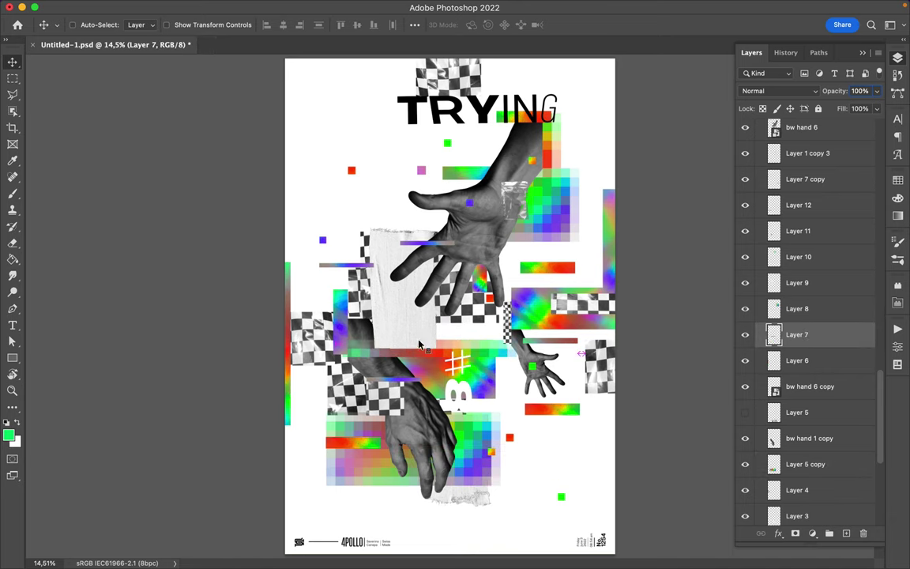
left_click_drag(797, 282, 805, 453)
Alt-drag the checkerboard to duplicate it and shift the copy slightly right.
scroll(452, 308, "up", 3)
left_click_drag(466, 158, 472, 235)
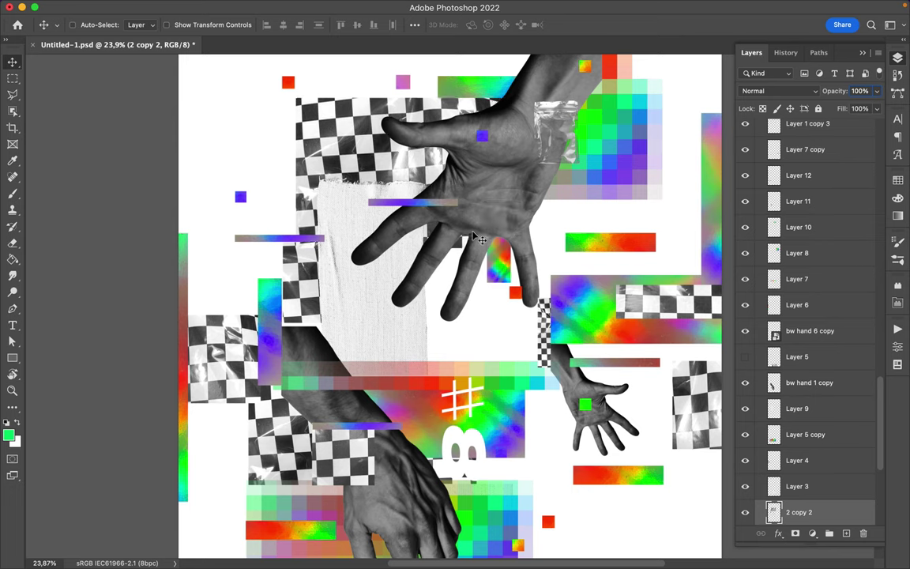
mouse_move(474, 237)
left_mouse_down()
mouse_move(619, 257)
mouse_move(605, 246)
left_mouse_up()
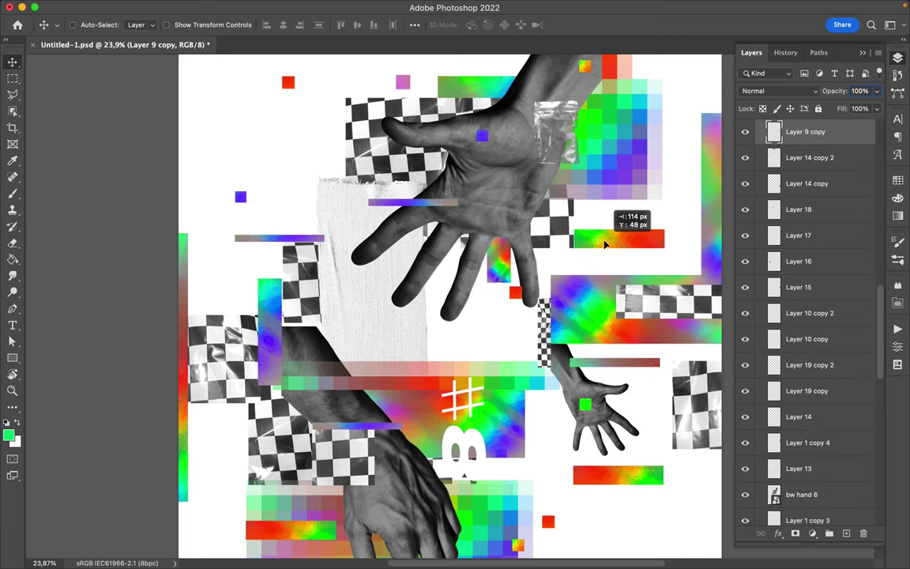
Move the red square onto the finger, nudge the rainbow finger, and set the green gradient bar beside the hand.
scroll(522, 245, "up", 3)
scroll(521, 245, "up", 3)
left_click_drag(504, 406, 545, 307)
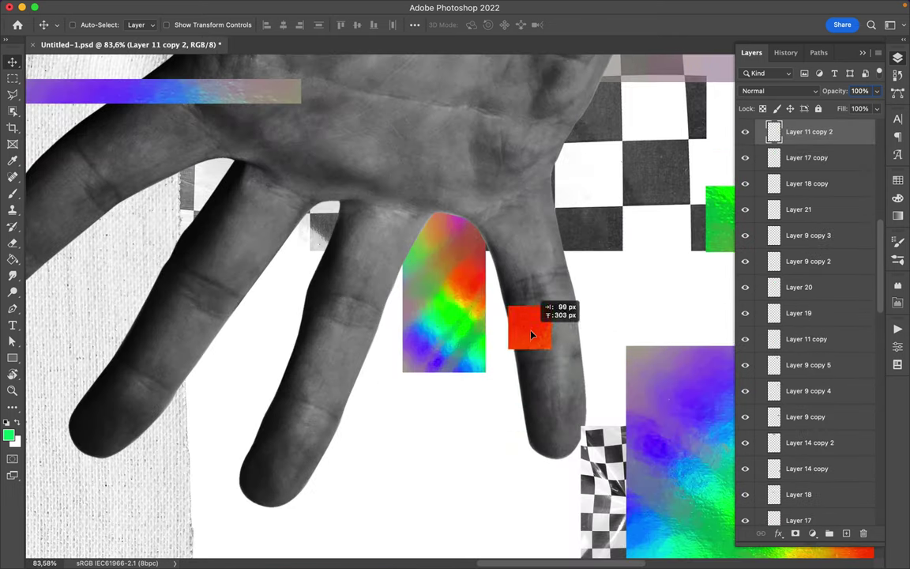
left_click_drag(457, 336, 463, 350)
scroll(575, 288, "up", 3)
scroll(575, 288, "right", 4)
left_click_drag(589, 324, 574, 332)
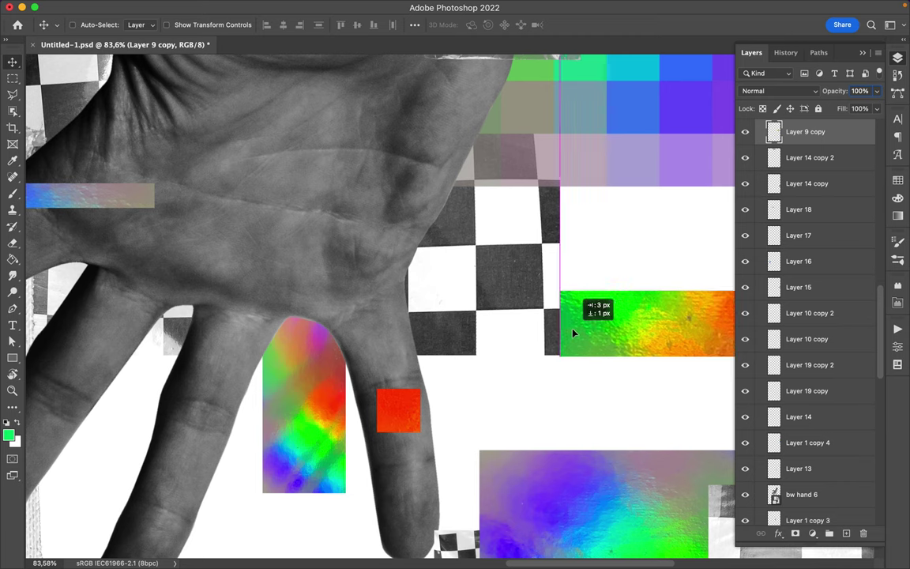
Move the rainbow strip left and rotate it to horizontal.
scroll(575, 333, "down", 3)
scroll(584, 327, "down", 3)
scroll(588, 324, "down", 2)
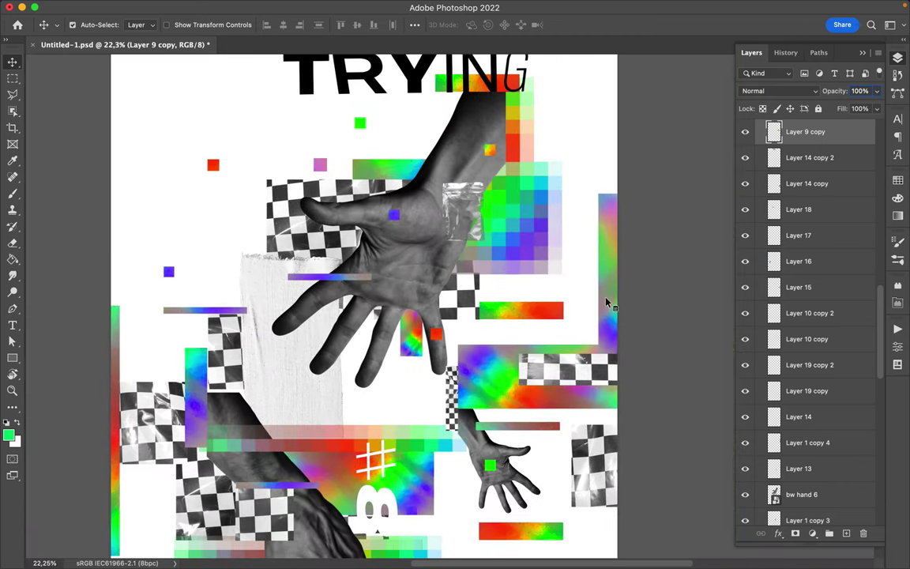
mouse_move(544, 267)
left_mouse_down()
mouse_move(441, 255)
mouse_move(431, 227)
left_mouse_up()
key("ctrl+t")
mouse_move(474, 169)
left_mouse_down()
mouse_move(426, 177)
mouse_move(380, 124)
left_mouse_up()
key("Return")
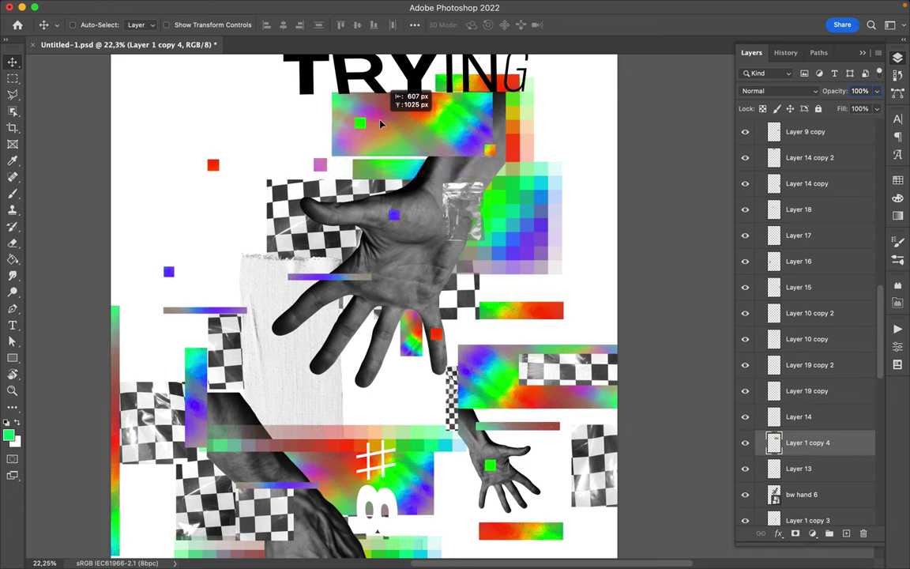
Put Layer 1 copy 4 below bw hand 6, enable Auto-Select, and select the Layer 9 copy piece.
left_click_drag(807, 442, 807, 508)
scroll(806, 474, "down", 3)
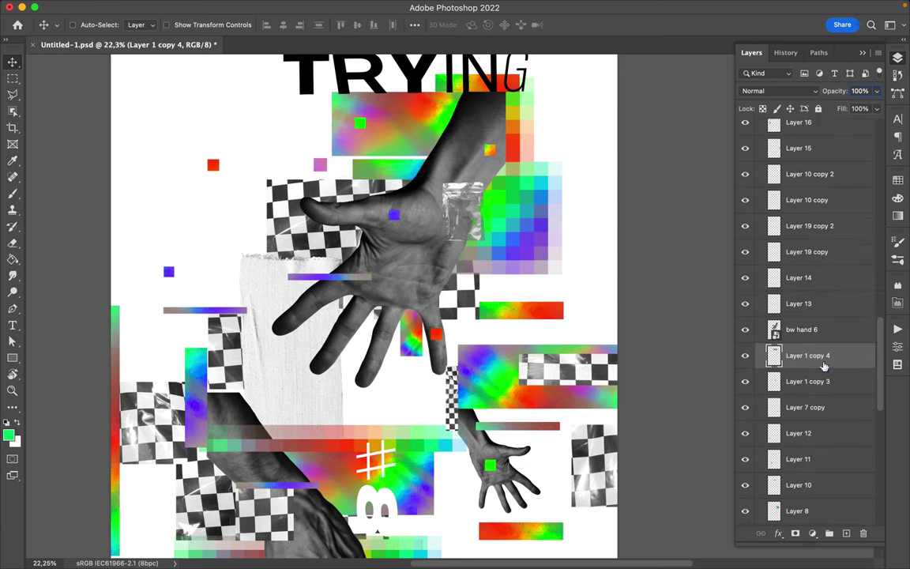
left_click(797, 485)
left_click(440, 223, "ctrl")
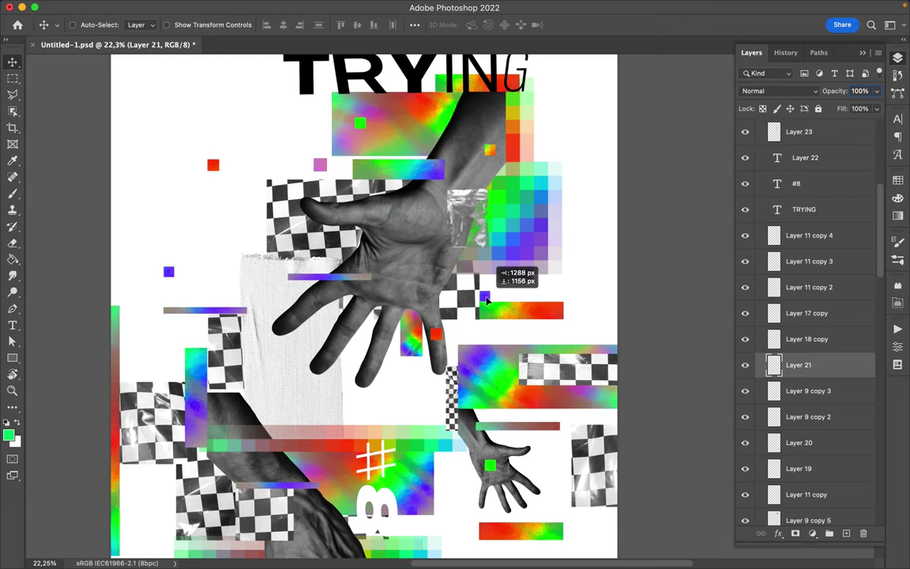
scroll(486, 299, "up", 3)
scroll(490, 300, "up", 2)
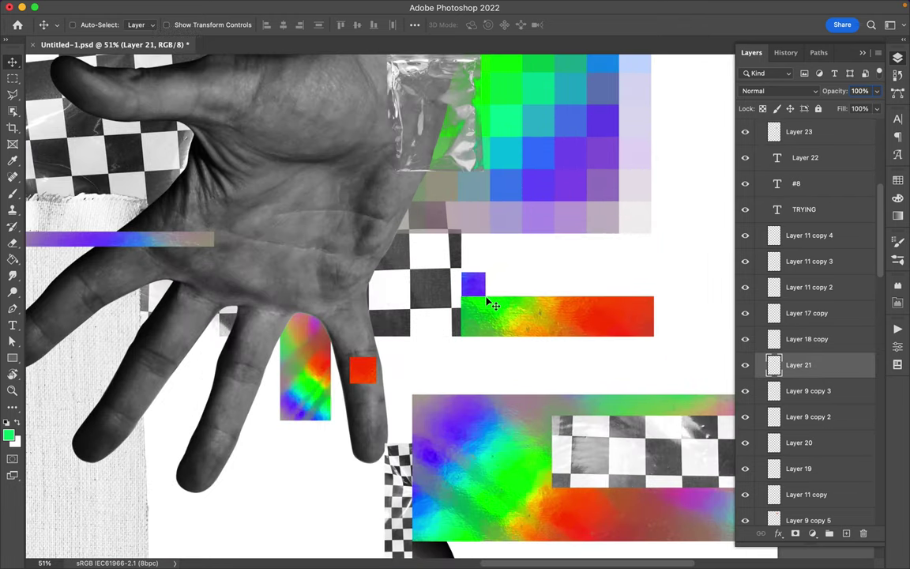
scroll(487, 301, "up", 2)
left_click(488, 301)
scroll(490, 304, "down", 2)
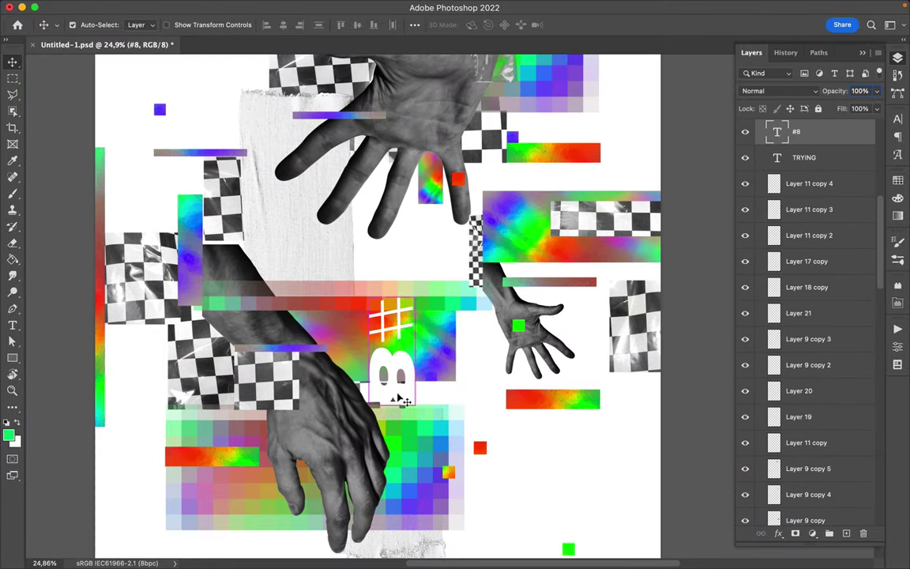
Rotate the #8 text 90° so it reads 8#, then move it up and right.
key("ctrl+t")
left_click_drag(402, 249, 403, 293)
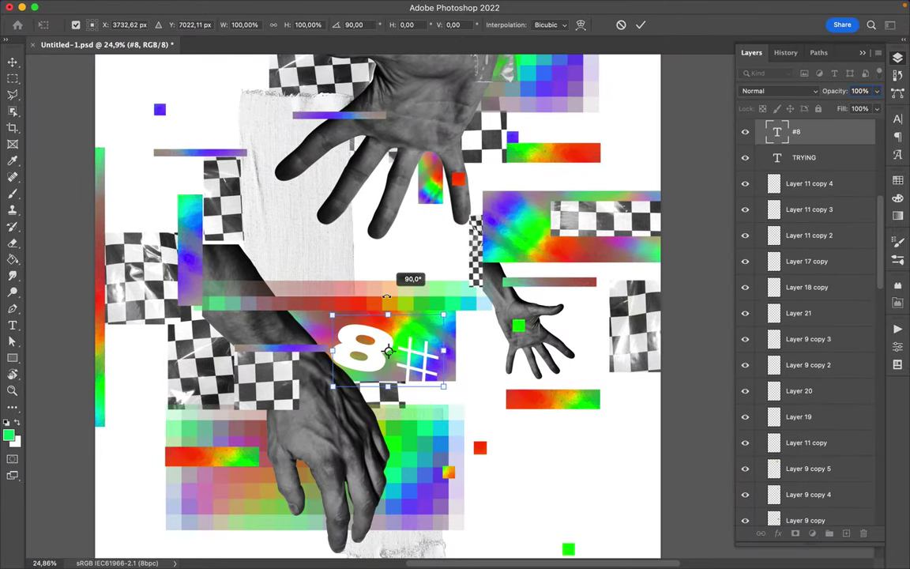
key("Return")
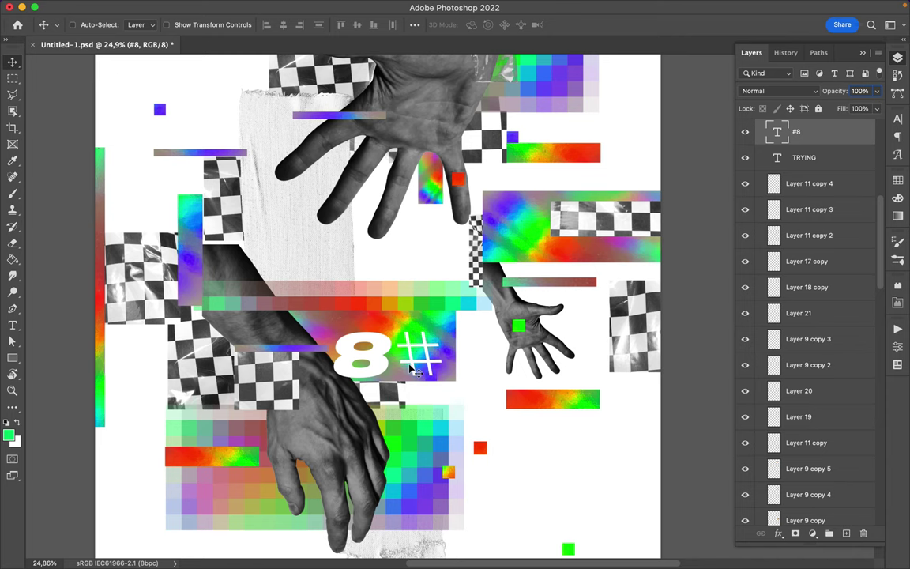
left_click_drag(414, 372, 416, 353)
Rearrange the checkerboard and gradient blocks, sending the large gradient block behind the checkerboards.
left_click_drag(295, 388, 425, 466)
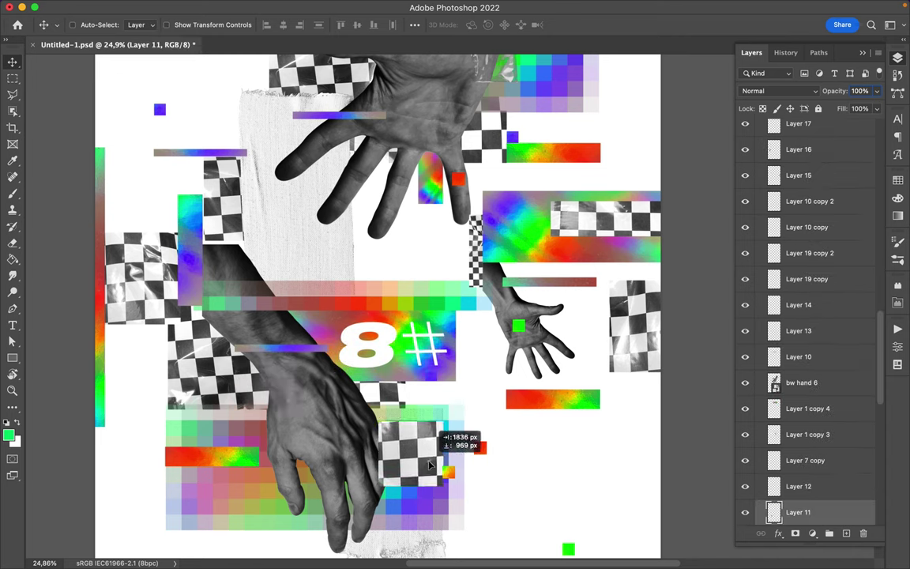
mouse_move(442, 419)
left_mouse_down()
mouse_move(451, 432)
mouse_move(378, 416)
mouse_move(386, 411)
left_mouse_up()
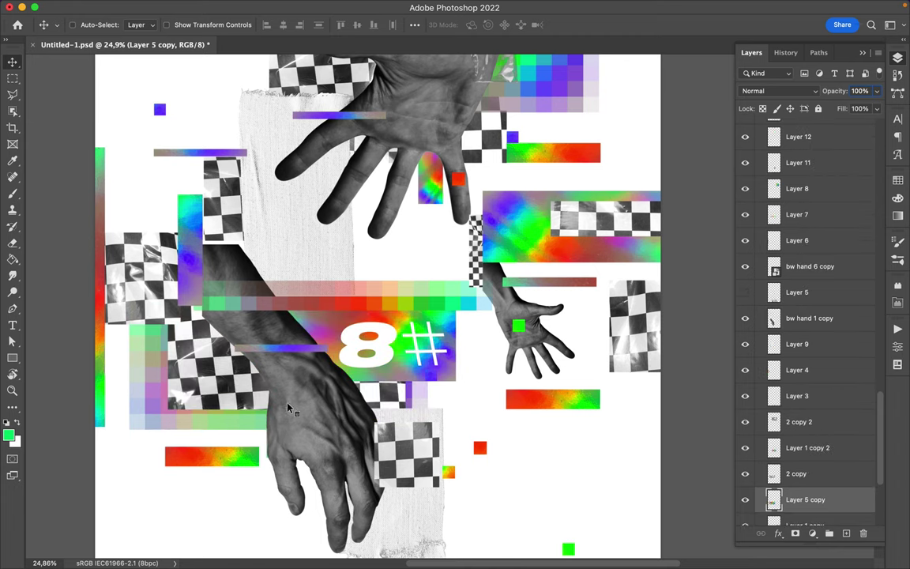
left_click_drag(100, 332, 241, 332)
left_click_drag(796, 240, 798, 447)
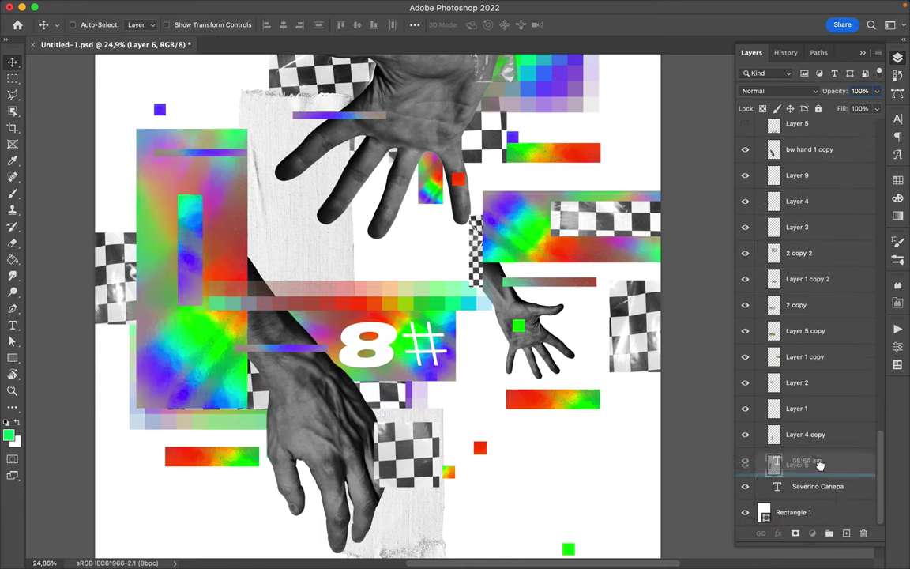
Select the footer name and time text layers and drag them higher in the layer stack.
left_click(817, 485)
left_click(818, 464, "shift")
left_click_drag(818, 463, 829, 111)
scroll(240, 223, "up", 2)
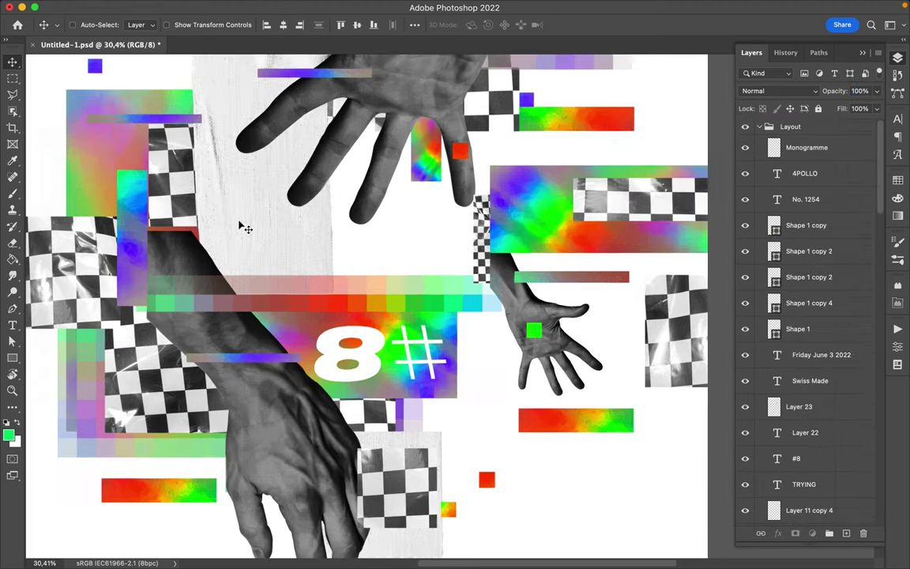
scroll(189, 290, "up", 3)
Lower the gradient strip, then shift the top checkerboard, Layer 9 piece, left checkerboard and pixel mosaic.
left_click_drag(188, 290, 188, 309)
left_click_drag(292, 182, 297, 203)
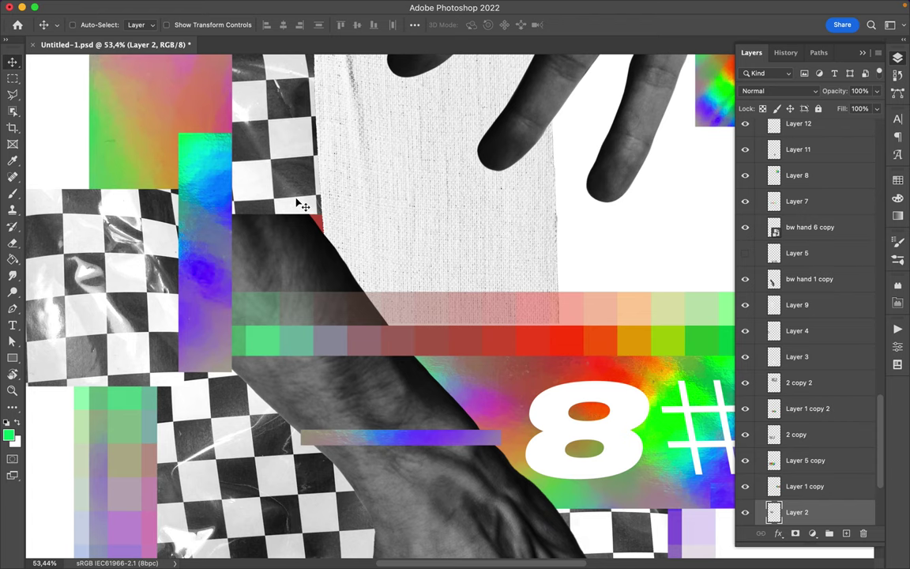
scroll(302, 206, "down", 3)
left_click_drag(372, 197, 378, 204)
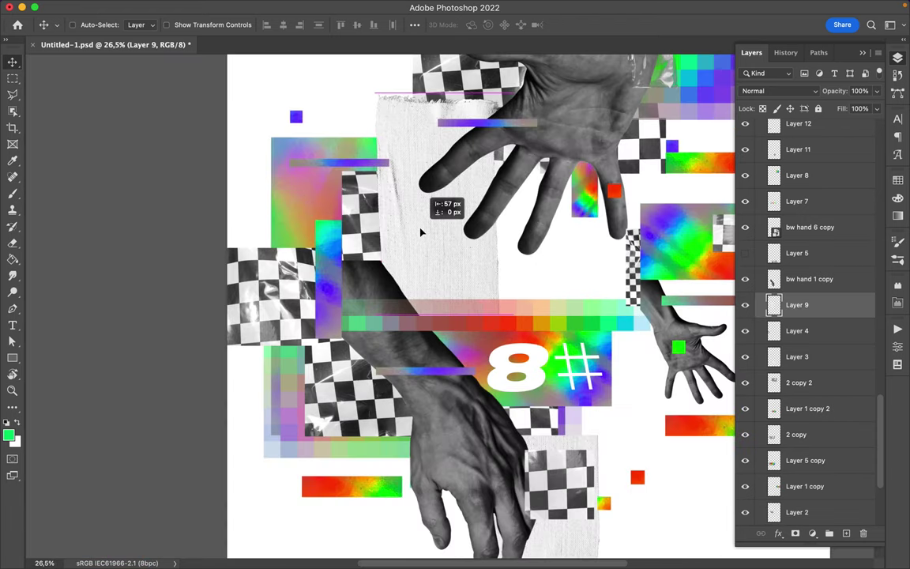
left_click(421, 283)
left_click_drag(294, 313, 357, 310)
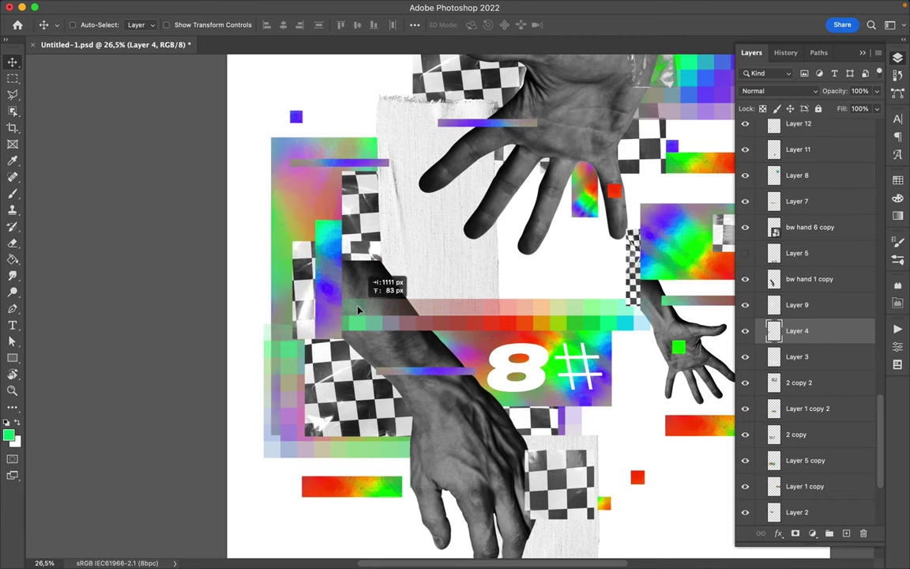
left_click_drag(294, 390, 326, 411)
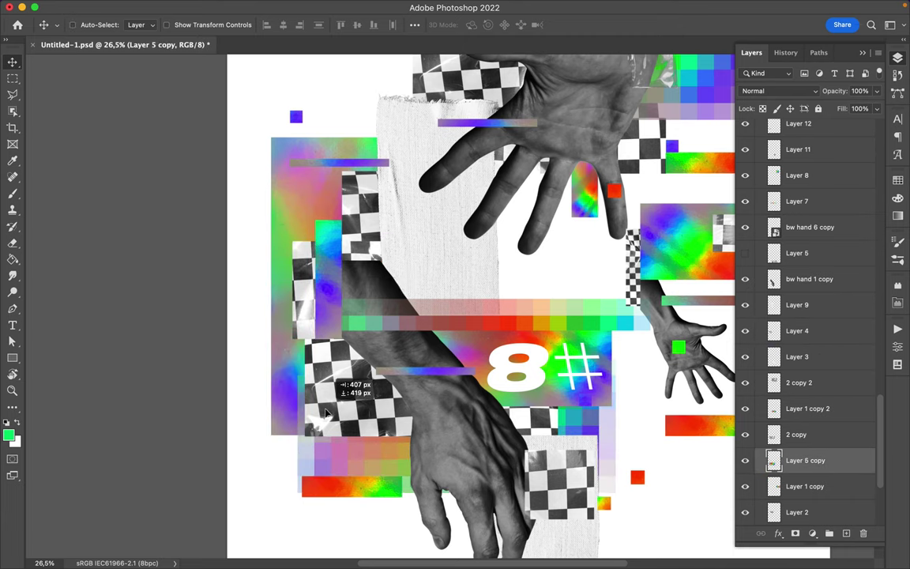
Move the red-green bar and red square, then move the lower hand up and left.
scroll(466, 412, "right", 5)
left_click_drag(166, 498, 234, 528)
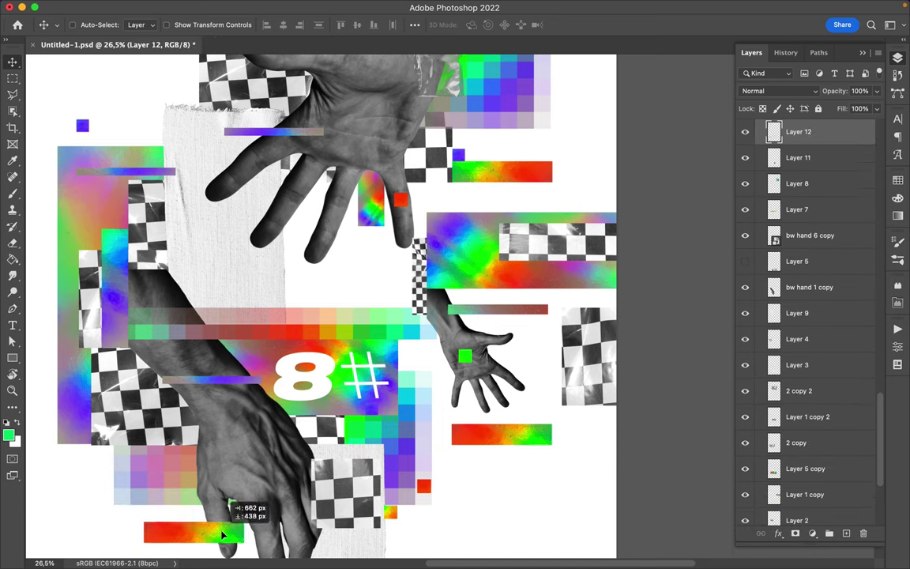
scroll(234, 528, "down", 3)
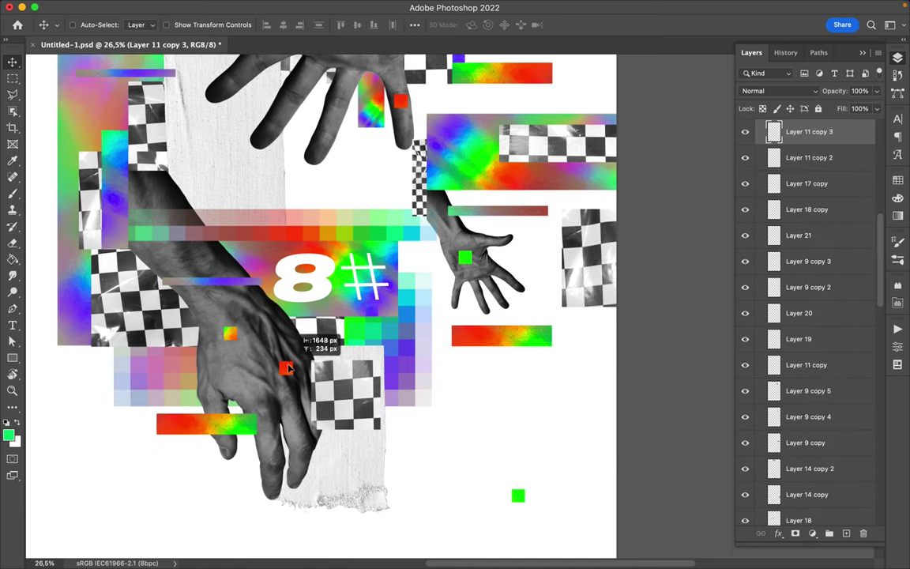
left_click_drag(280, 316, 274, 313)
left_click(231, 334, "ctrl")
left_click(277, 379, "ctrl")
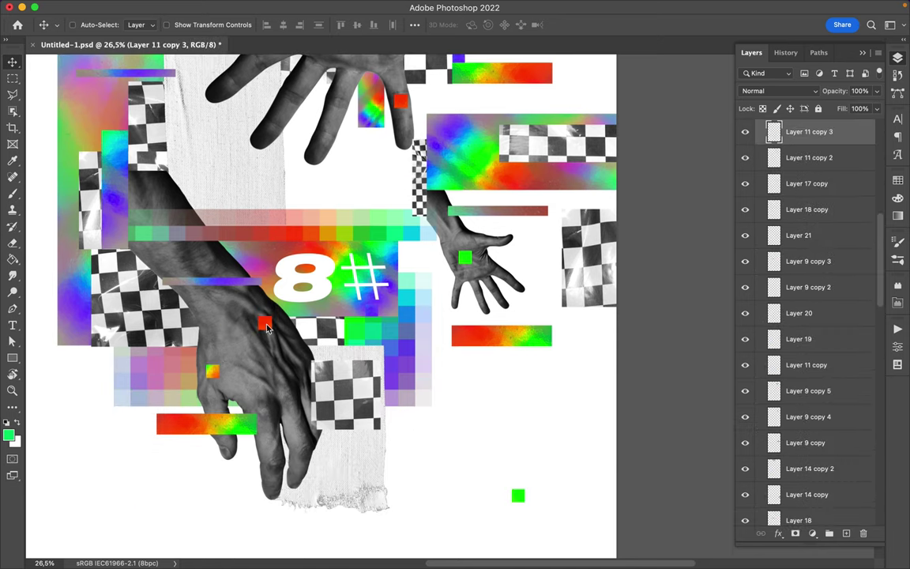
scroll(277, 371, "up", 2)
left_click(280, 347, "ctrl")
scroll(280, 333, "up", 4)
mouse_move(281, 333)
left_mouse_down()
mouse_move(241, 410)
mouse_move(258, 416)
left_mouse_up()
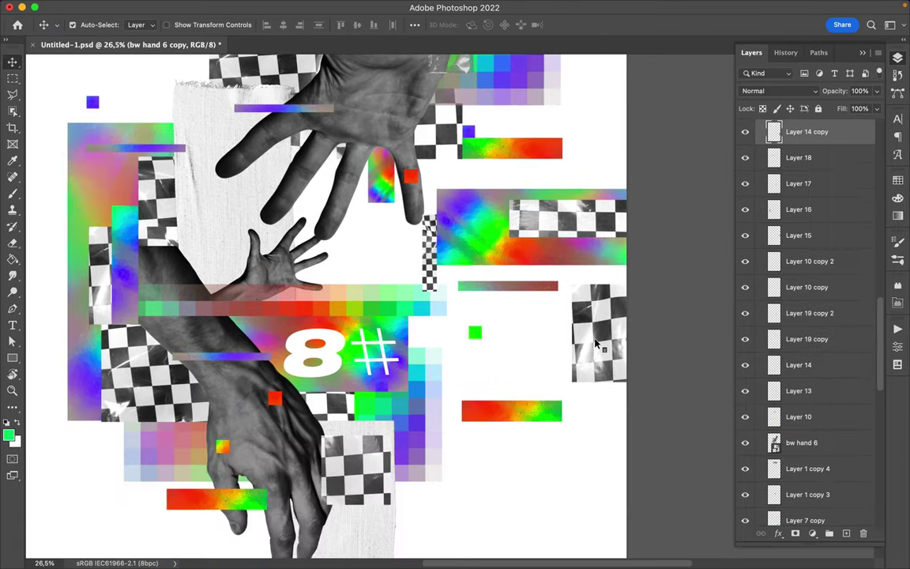
Duplicate a checkerboard to the left, place it below Layer 7 copy, and move the green-red bar up-left.
left_click_drag(340, 300, 470, 375)
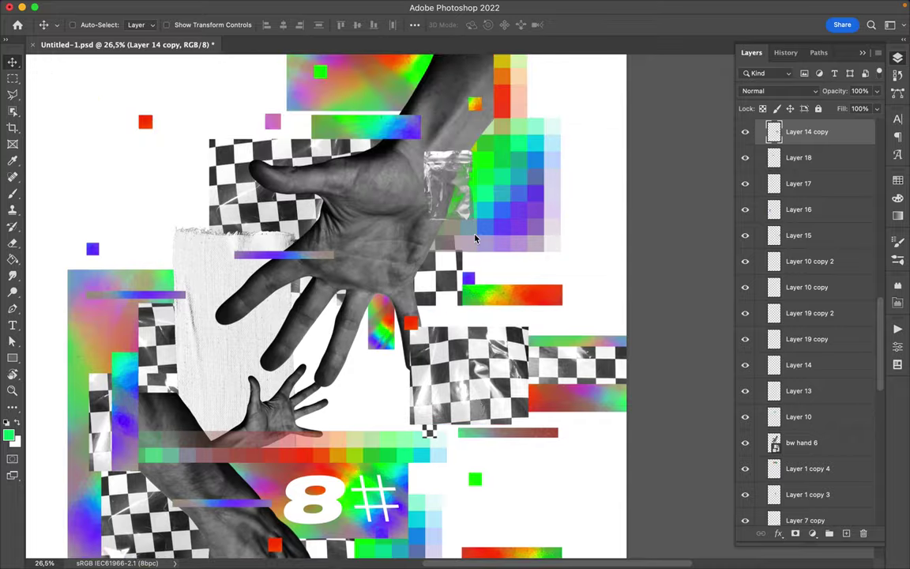
scroll(474, 239, "up", 5)
left_click_drag(807, 131, 804, 395)
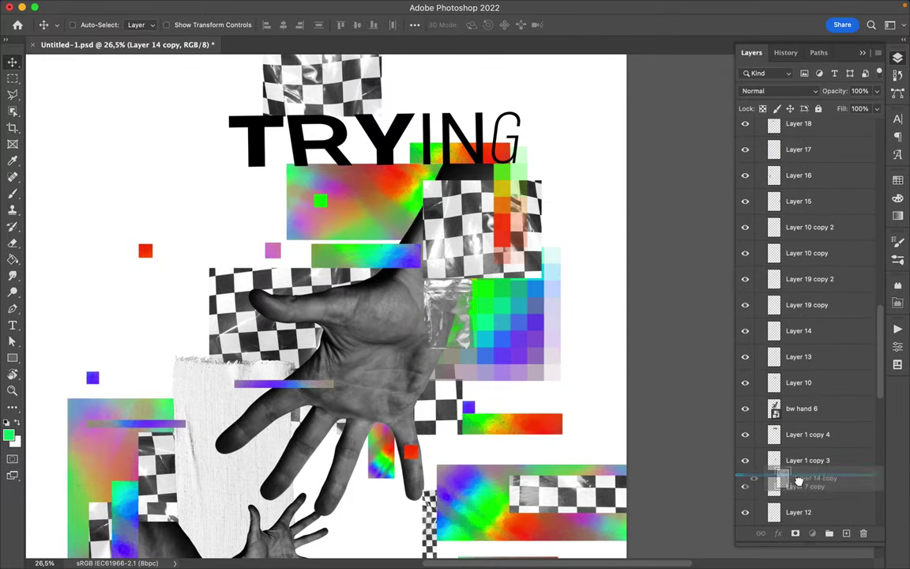
left_click_drag(540, 271, 314, 115)
scroll(474, 316, "down", 5)
left_click_drag(529, 285, 456, 276)
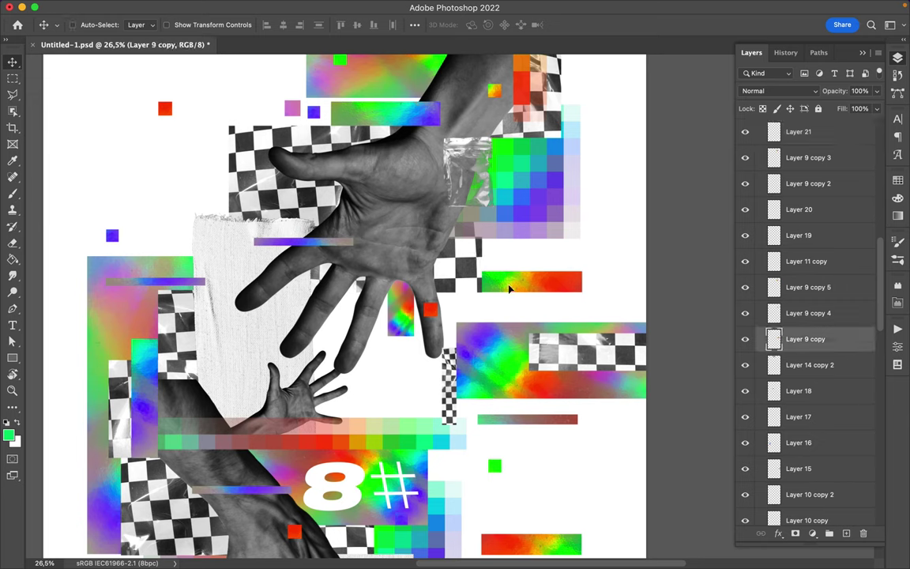
Position the Layer 15 checkerboard strip over the lower pixel band and reorder it in Layers.
left_click_drag(559, 355, 308, 442)
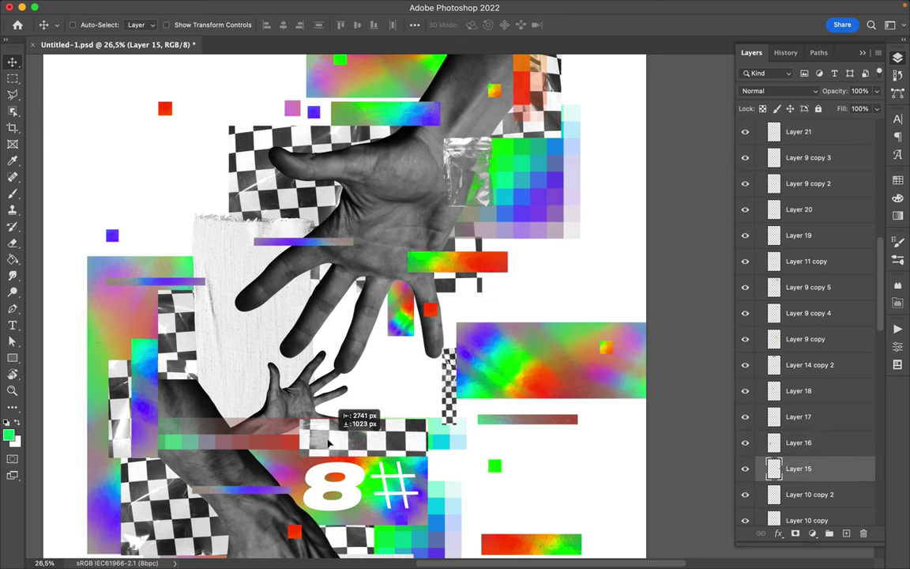
mouse_move(822, 468)
left_mouse_down()
mouse_move(813, 433)
mouse_move(833, 444)
left_mouse_up()
scroll(837, 233, "down", 5)
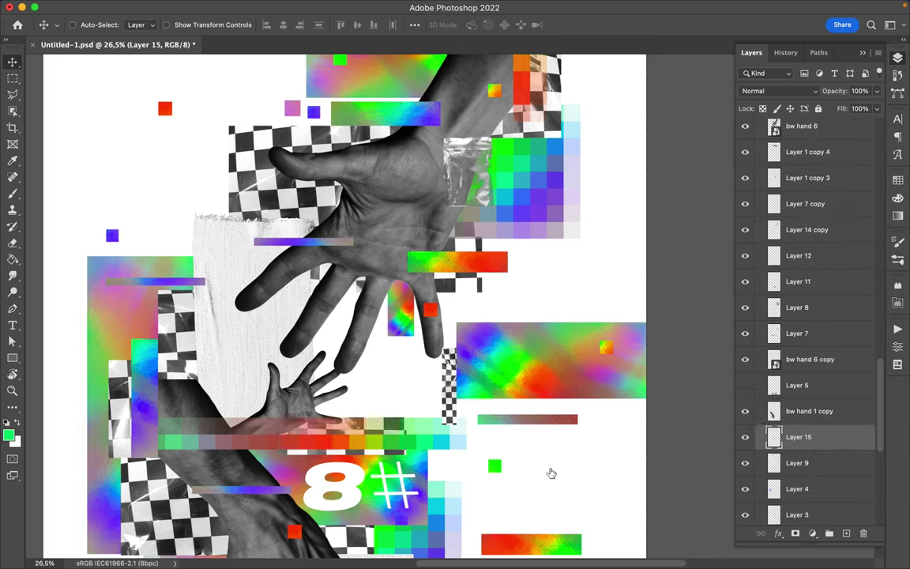
left_click_drag(399, 438, 400, 429)
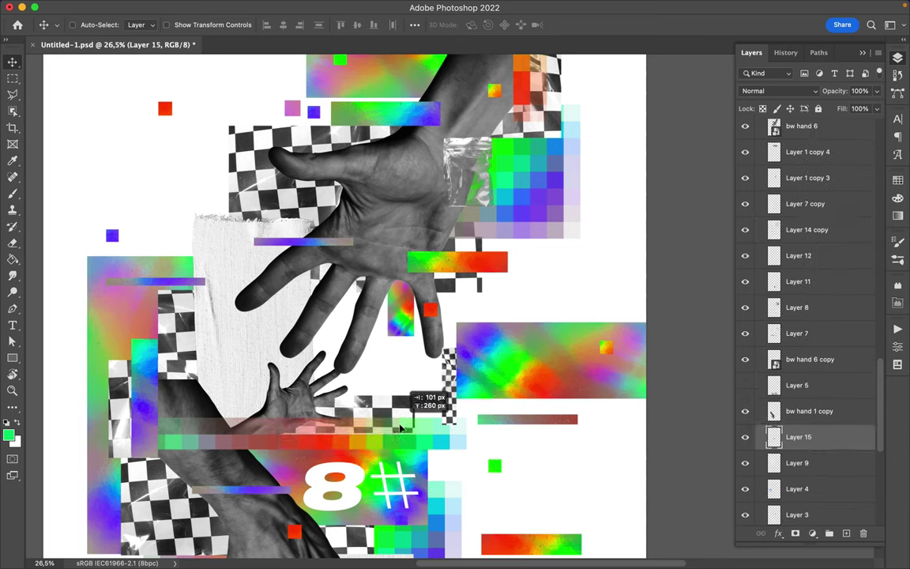
Move the Layer 11 copy rainbow strip to the poster's left and rotate it vertical.
left_click_drag(565, 424, 190, 378)
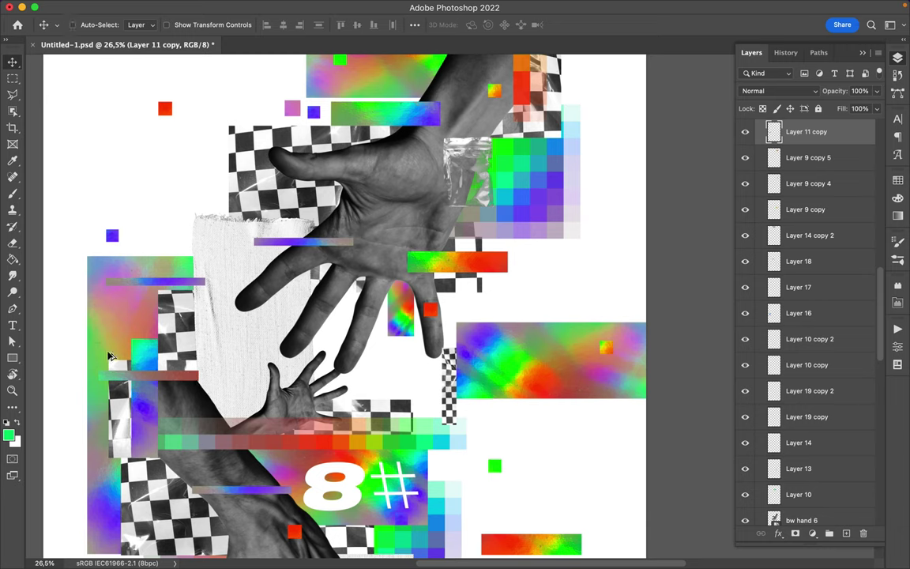
key("ctrl+t")
key("Return")
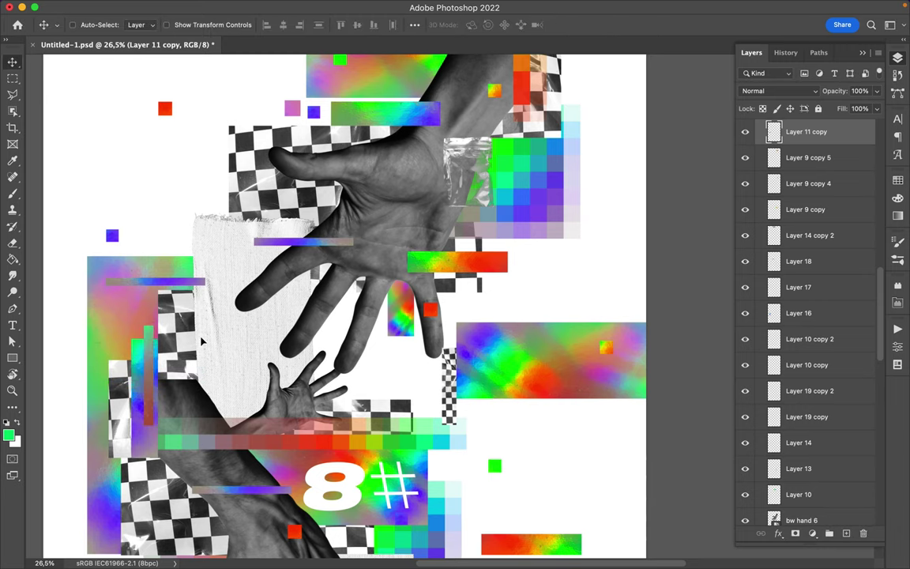
scroll(456, 336, "down", 5)
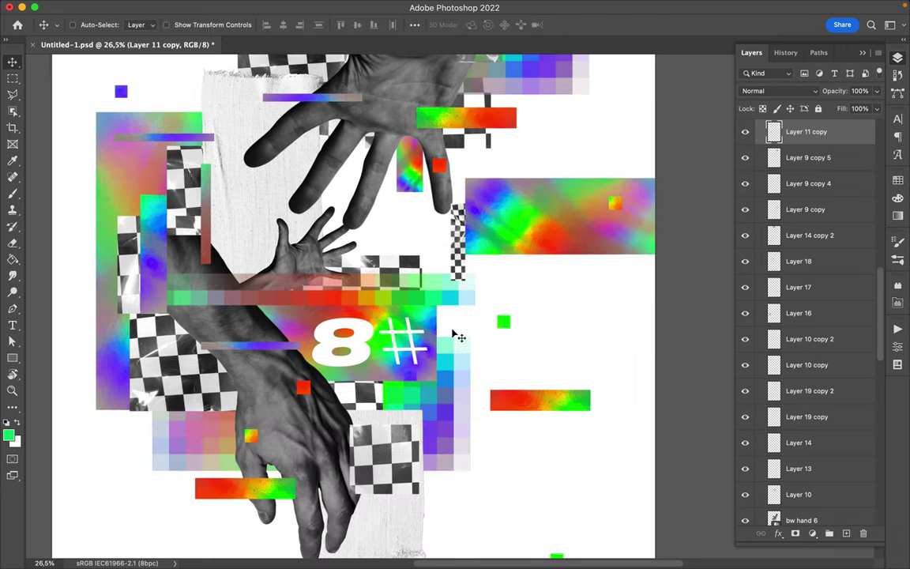
Drag Layer 7 copy's rainbow strip below the 8# and pick the small green square.
left_click_drag(567, 398, 372, 427)
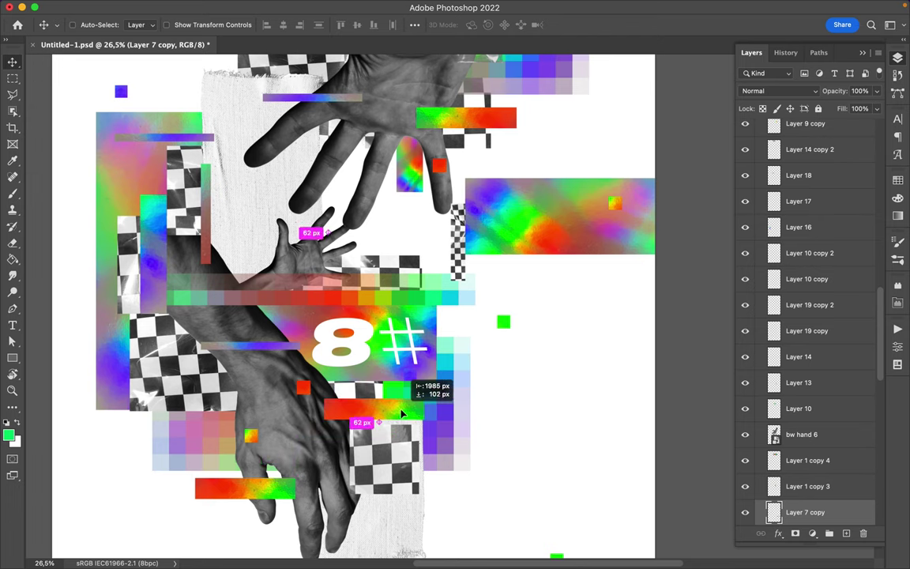
scroll(407, 416, "down", 3)
left_click(531, 366, "ctrl")
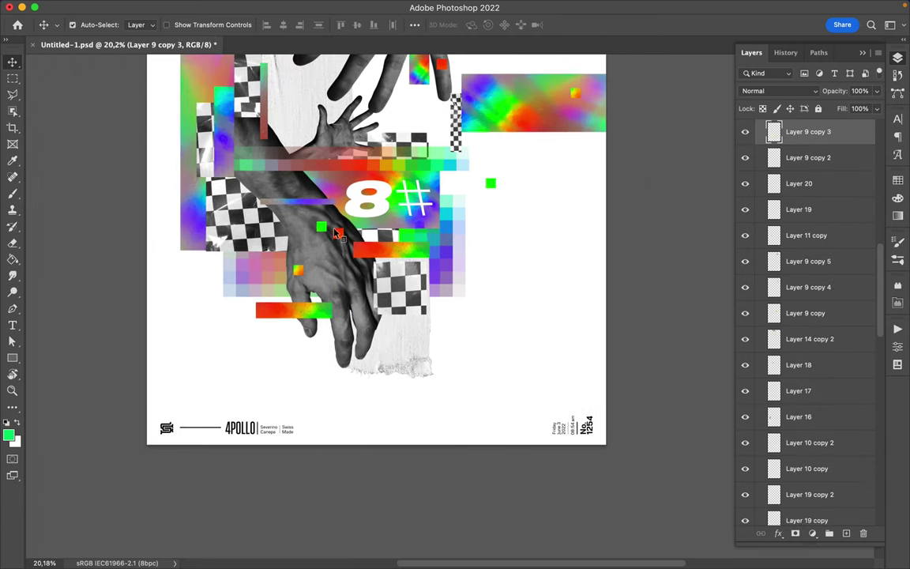
scroll(456, 329, "up", 5)
Select pieces including the small pink square, then Option-drag Layer 14 to create Layer 14 copy 2.
left_click(598, 401, "ctrl")
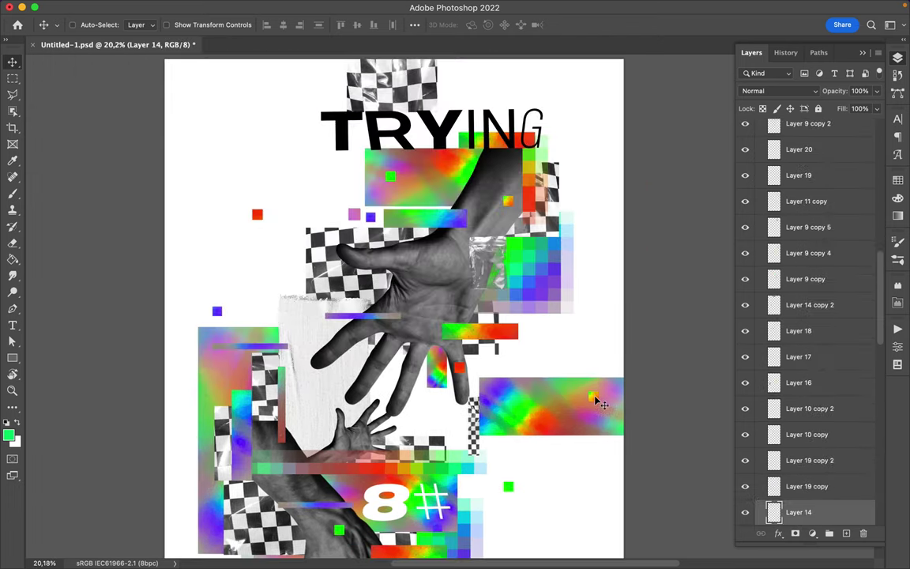
left_click(376, 215)
left_click(340, 199)
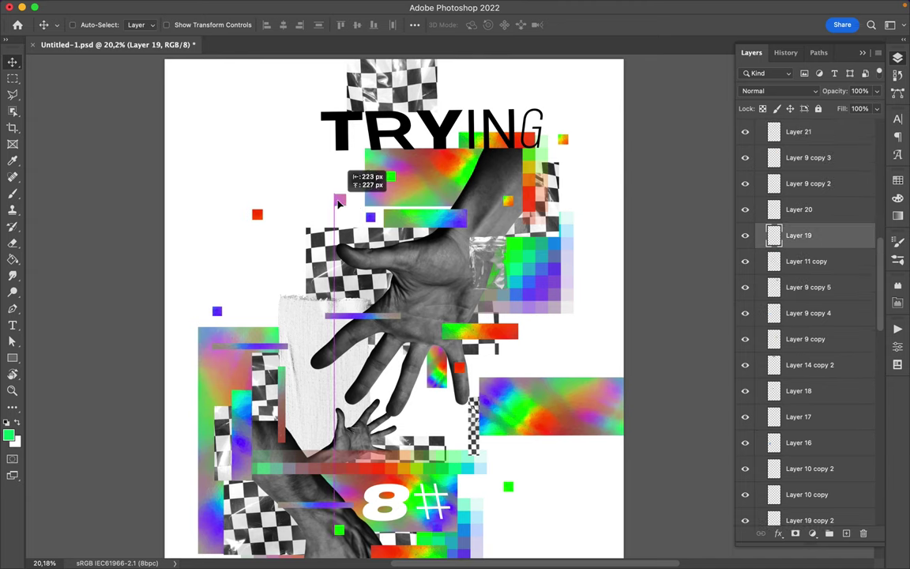
scroll(407, 271, "down", 3)
left_click_drag(409, 273, 579, 301)
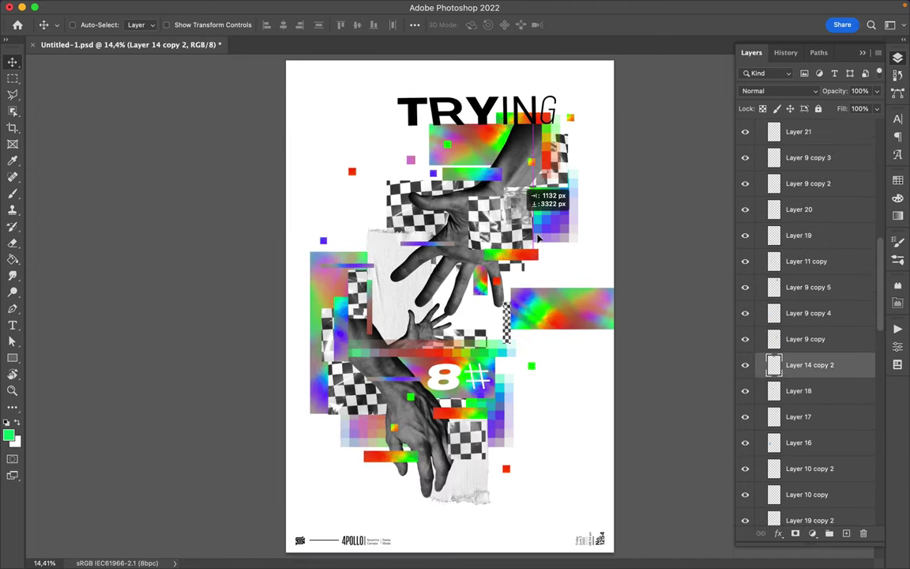
Move the Layer 1 copy gradient piece left over the upper hand and raise it above the hand.
key("m")
key("v")
left_click_drag(588, 334, 544, 237)
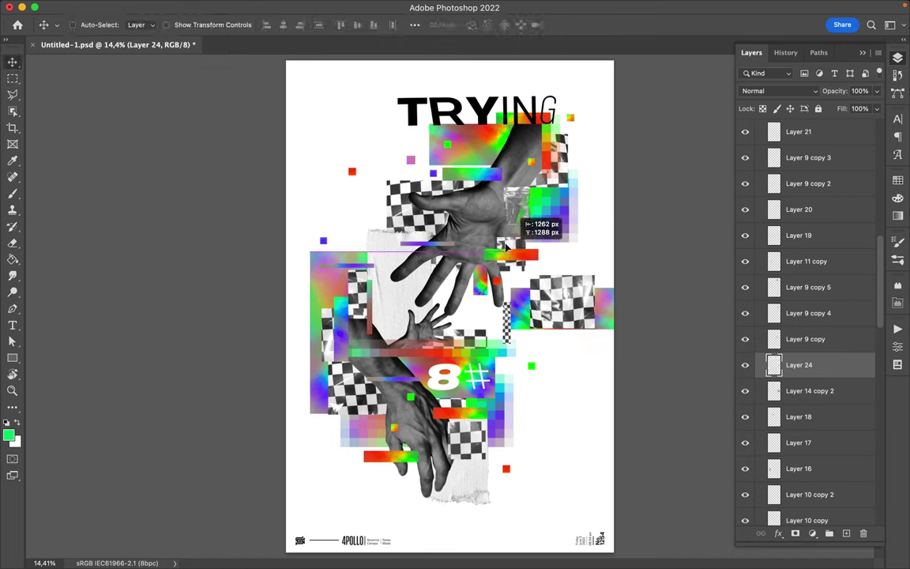
key("ctrl+z")
left_click_drag(591, 306, 486, 318)
key("ctrl+bracketright")
key("ctrl+bracketright")
key("ctrl+bracketright")
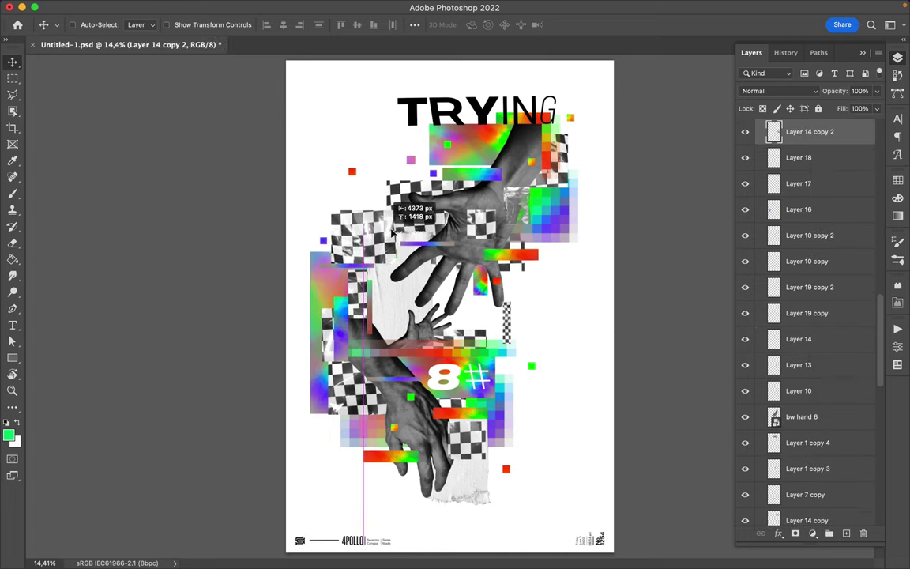
Move Layer 14 copy 2's checker piece onto the left rainbow block and send it lower in the stack.
left_click_drag(371, 207, 389, 288)
left_click_drag(812, 144, 812, 491)
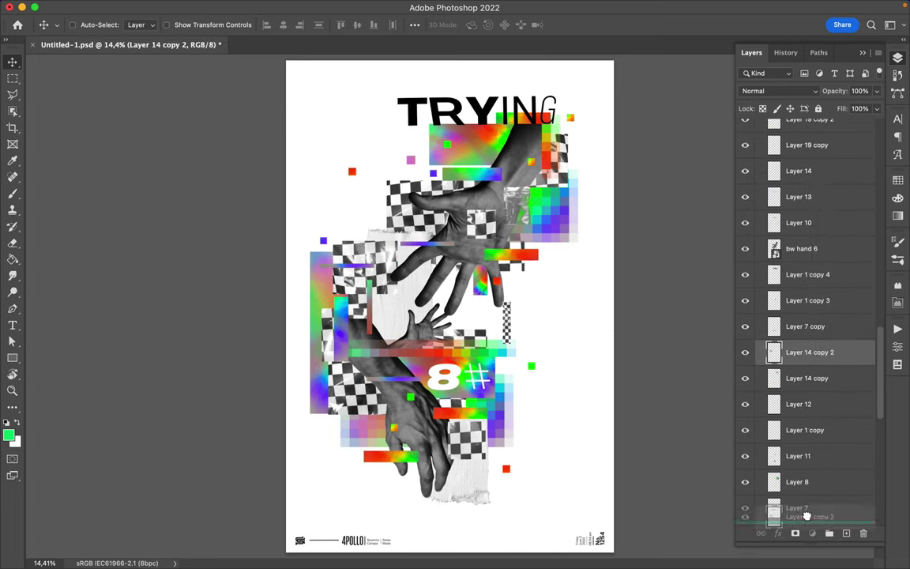
scroll(812, 491, "down", 7)
scroll(814, 466, "down", 1)
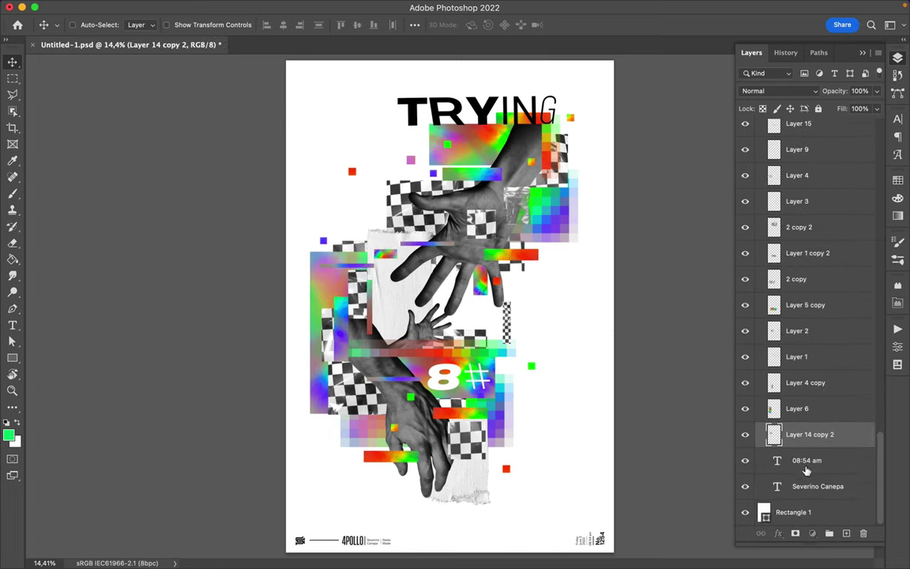
Move the 08:54 am and name footer text layers higher in the layer stack.
left_click(821, 460)
left_click(822, 485, "shift")
left_click_drag(821, 486, 810, 92)
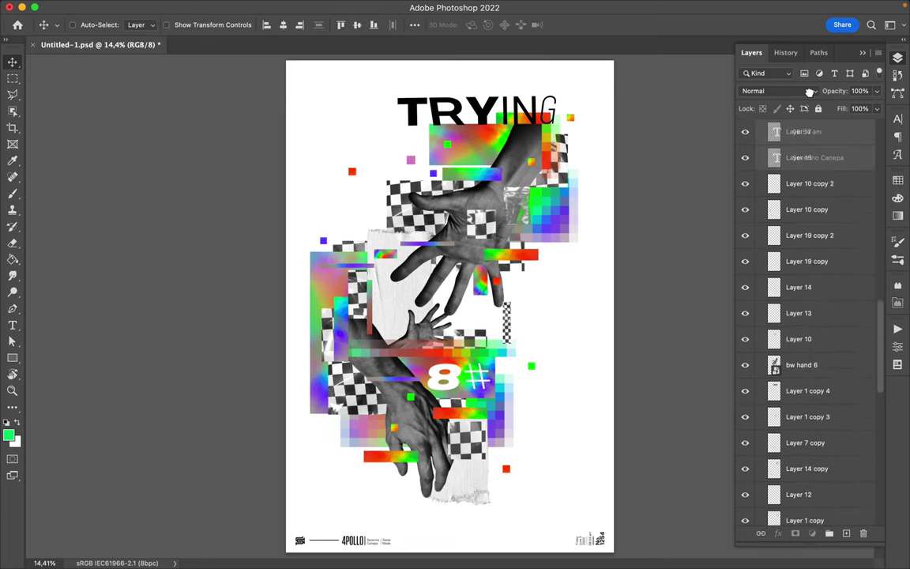
left_click_drag(809, 92, 812, 244)
scroll(817, 426, "down", 3)
scroll(825, 387, "down", 10)
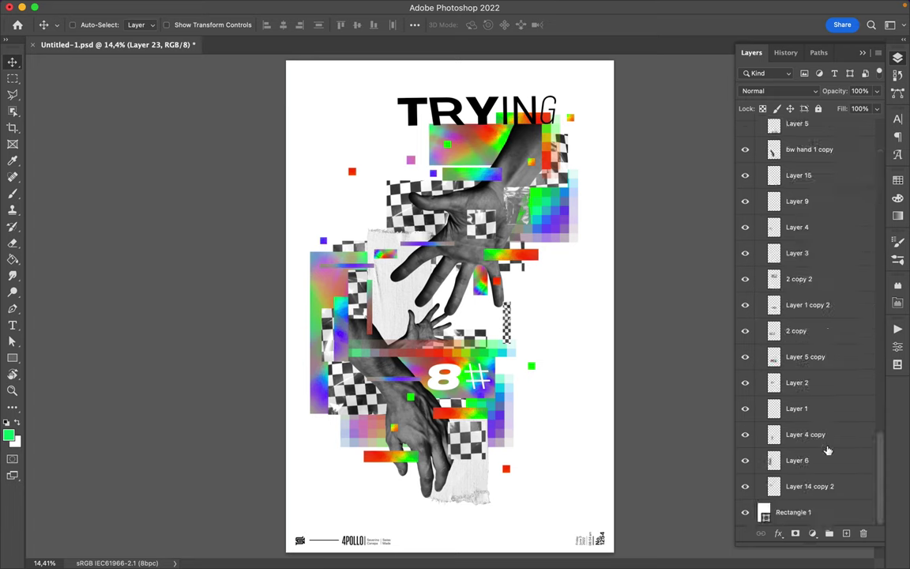
scroll(811, 467, "up", 10)
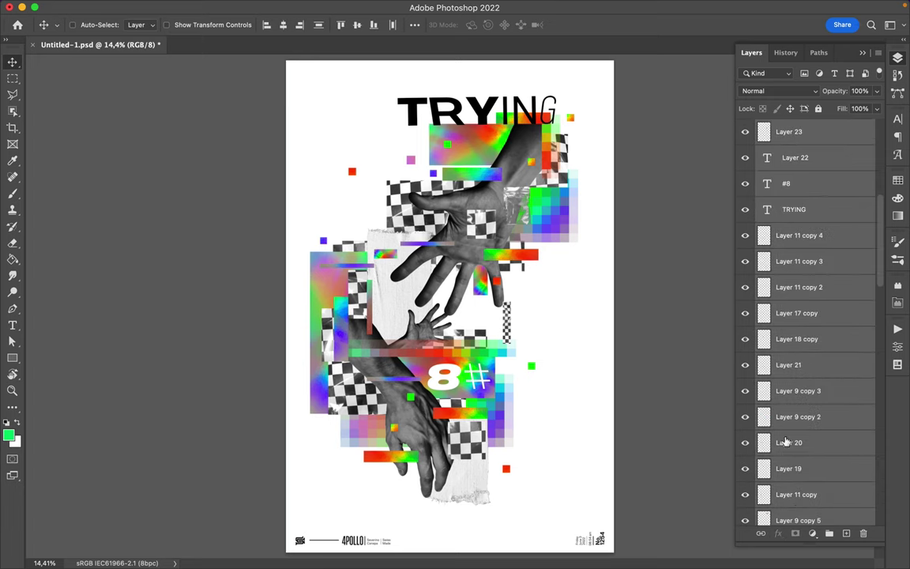
Shift the green square right and the red square up-left, then save the poster.
left_click_drag(537, 370, 557, 368)
left_click_drag(506, 469, 479, 437)
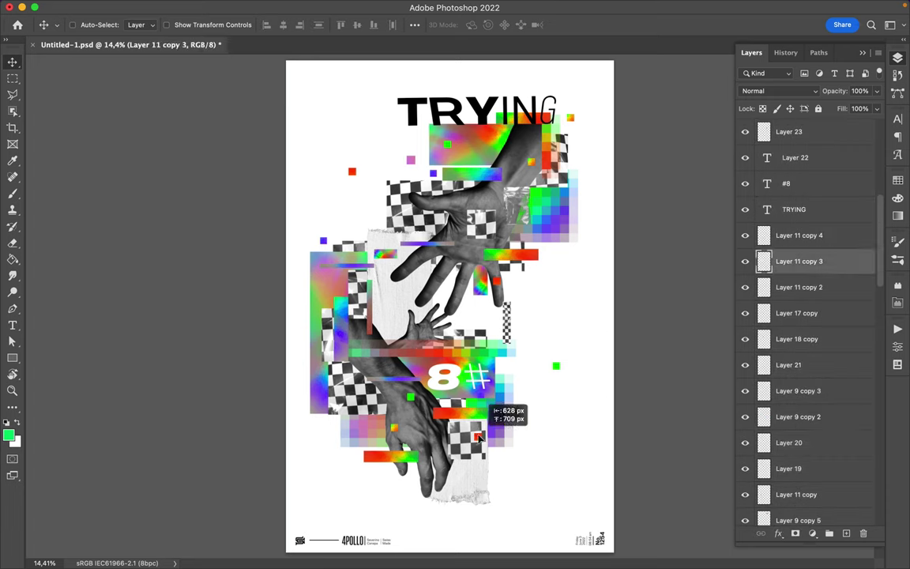
key("ctrl+s")
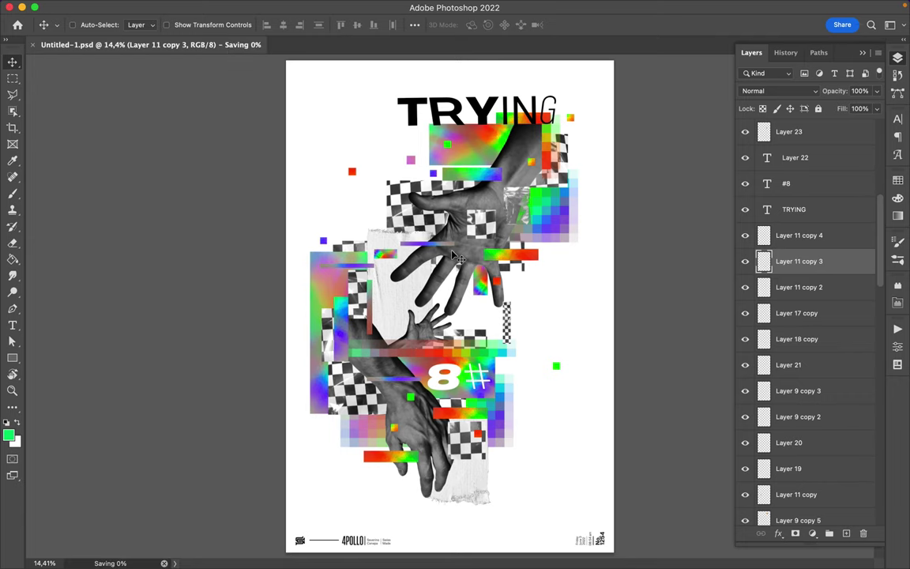
End the recording so the finished glitch-collage poster is shown alone.
left_click(604, 6)
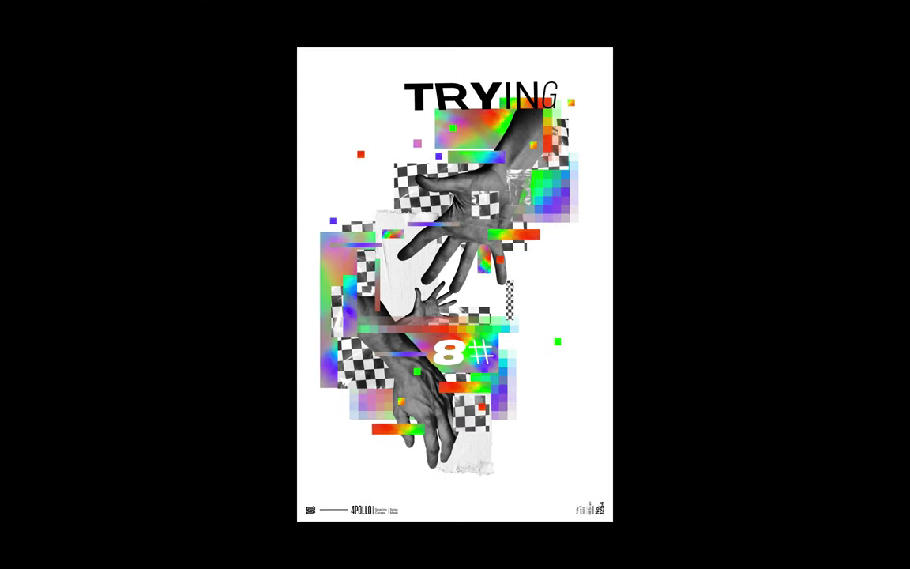